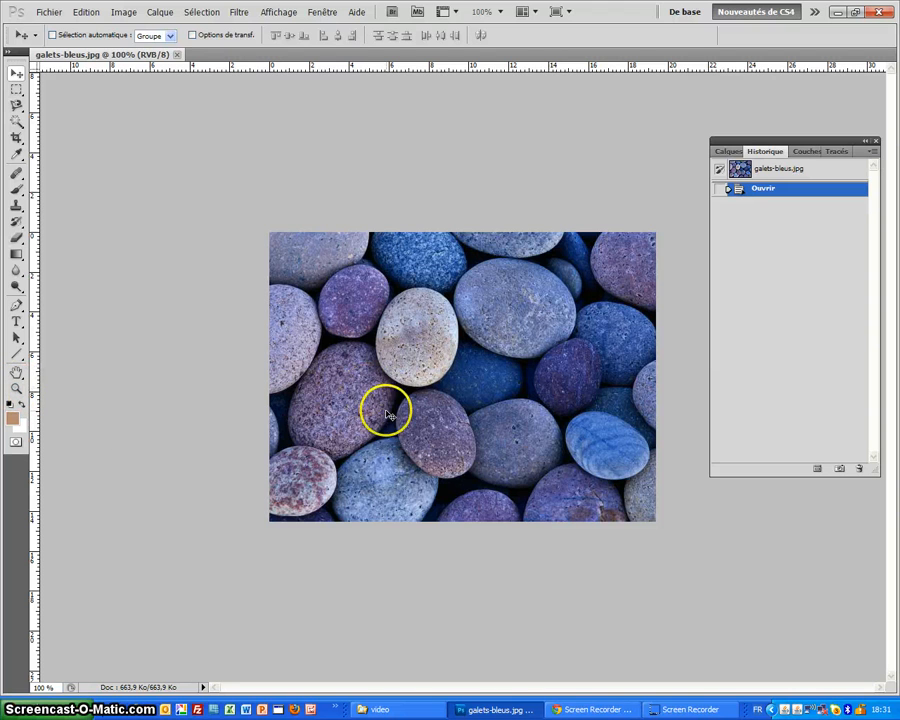
Step: Zoom in on the light speckled pebble near the image centre and activate the Magnetic Lasso tool
{"action": "key", "text": "z"}
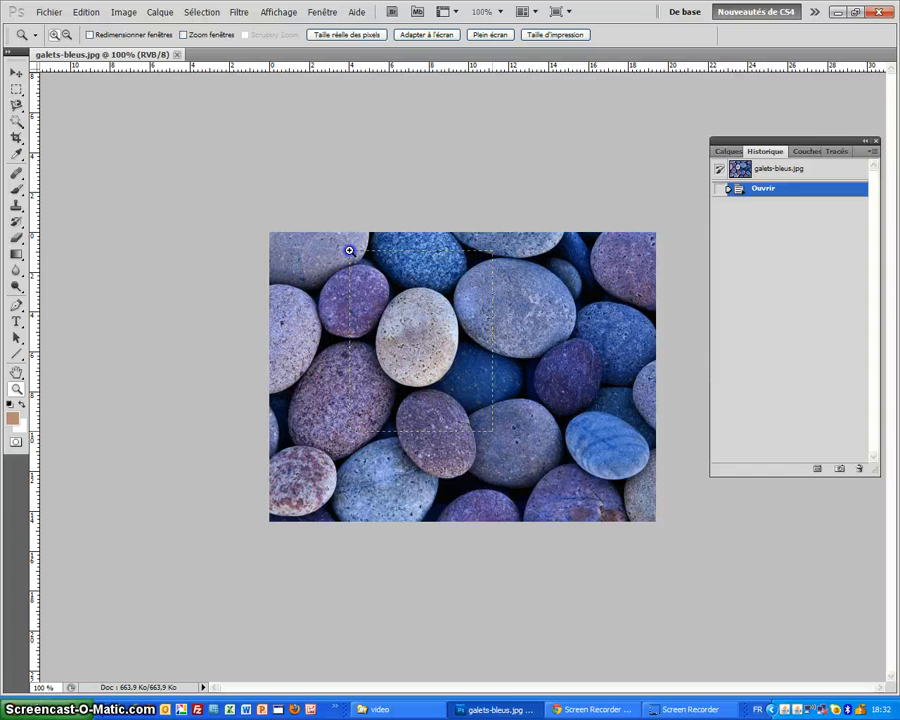
{"action": "left_click_drag", "start_coordinate": [349, 250], "coordinate": [491, 430]}
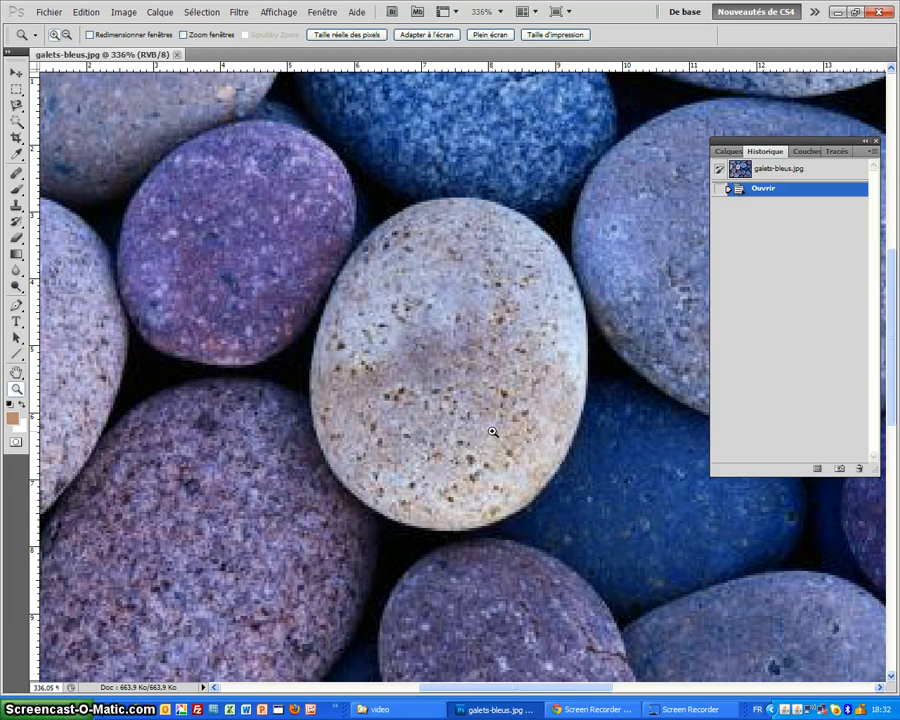
{"action": "left_click", "coordinate": [15, 104]}
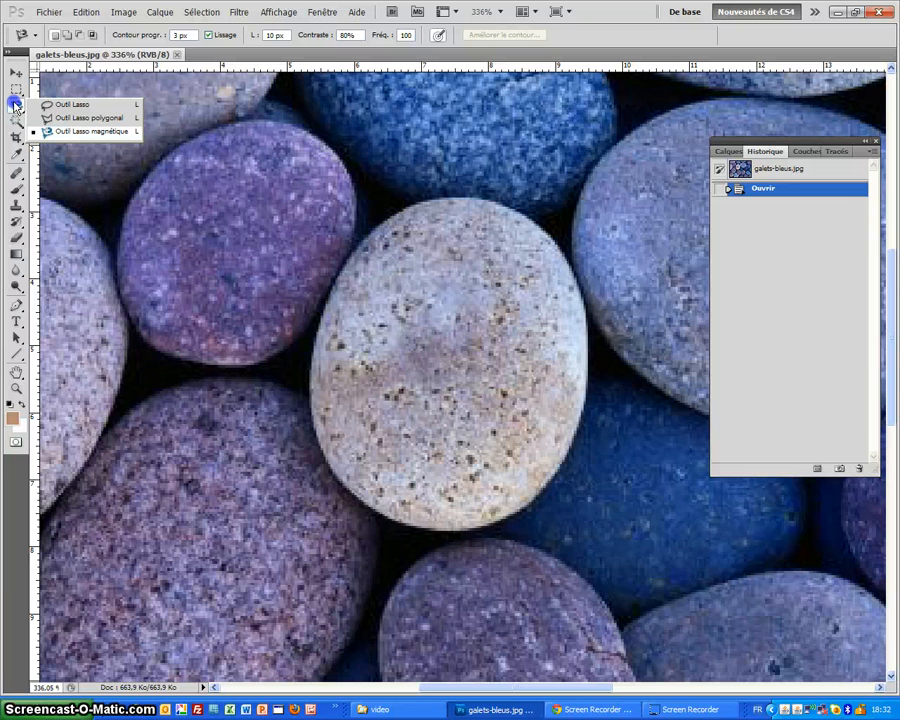
{"action": "left_click", "coordinate": [90, 131]}
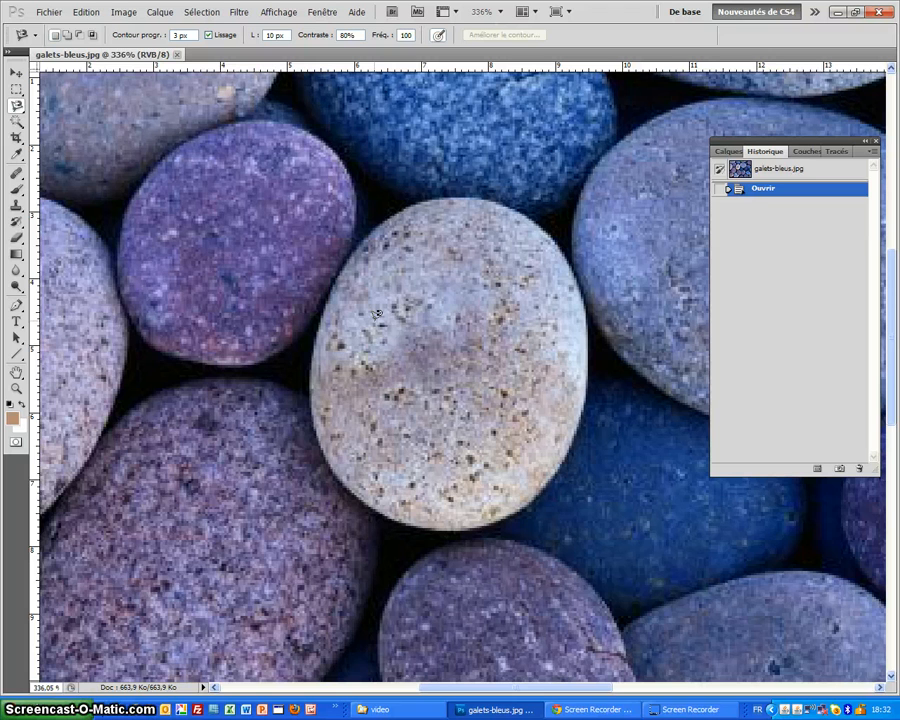
{"action": "left_click", "coordinate": [378, 221]}
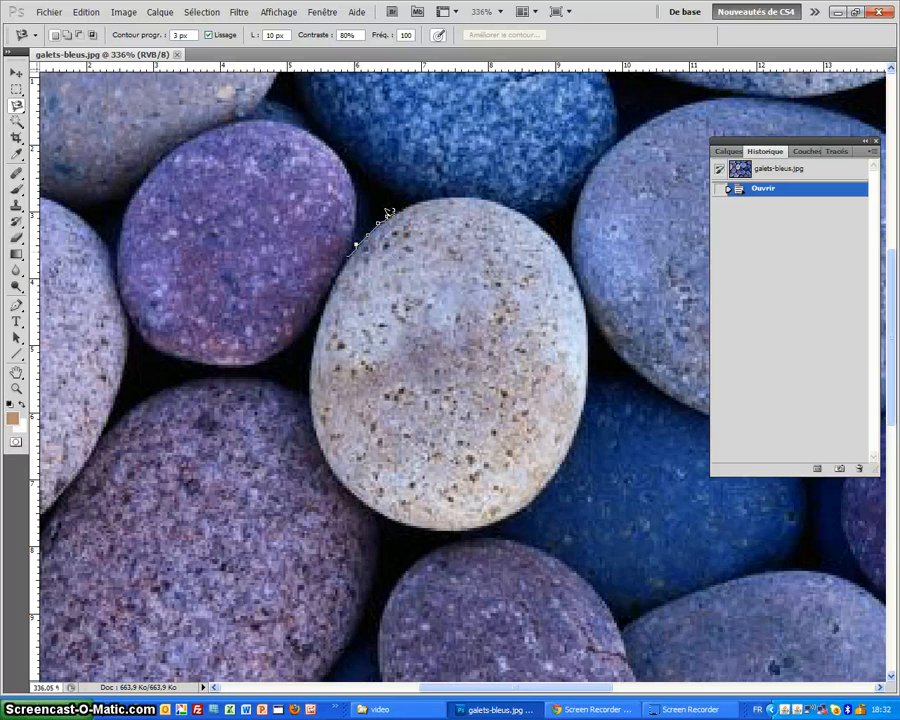
{"action": "mouse_move", "coordinate": [388, 213]}
{"action": "left_mouse_down"}
{"action": "mouse_move", "coordinate": [342, 262]}
{"action": "mouse_move", "coordinate": [314, 354]}
{"action": "mouse_move", "coordinate": [258, 400]}
{"action": "mouse_move", "coordinate": [299, 463]}
{"action": "mouse_move", "coordinate": [244, 443]}
{"action": "mouse_move", "coordinate": [126, 564]}
{"action": "mouse_move", "coordinate": [214, 570]}
{"action": "mouse_move", "coordinate": [209, 550]}
{"action": "mouse_move", "coordinate": [258, 580]}
{"action": "mouse_move", "coordinate": [416, 429]}
{"action": "mouse_move", "coordinate": [446, 437]}
{"action": "mouse_move", "coordinate": [440, 373]}
{"action": "mouse_move", "coordinate": [503, 350]}
{"action": "mouse_move", "coordinate": [467, 427]}
{"action": "left_mouse_up"}
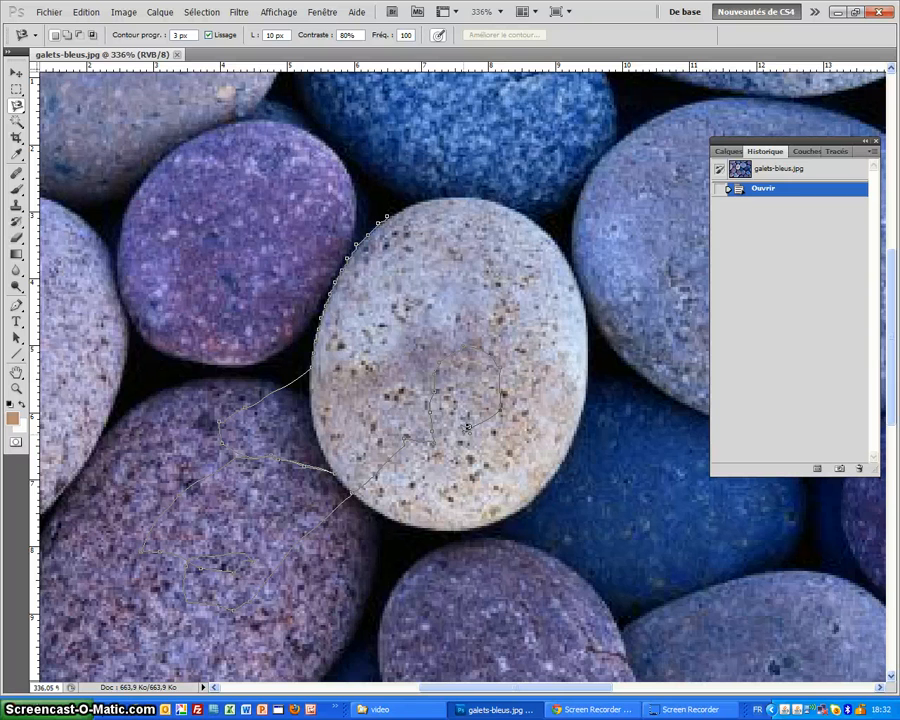
{"action": "key", "text": "Escape"}
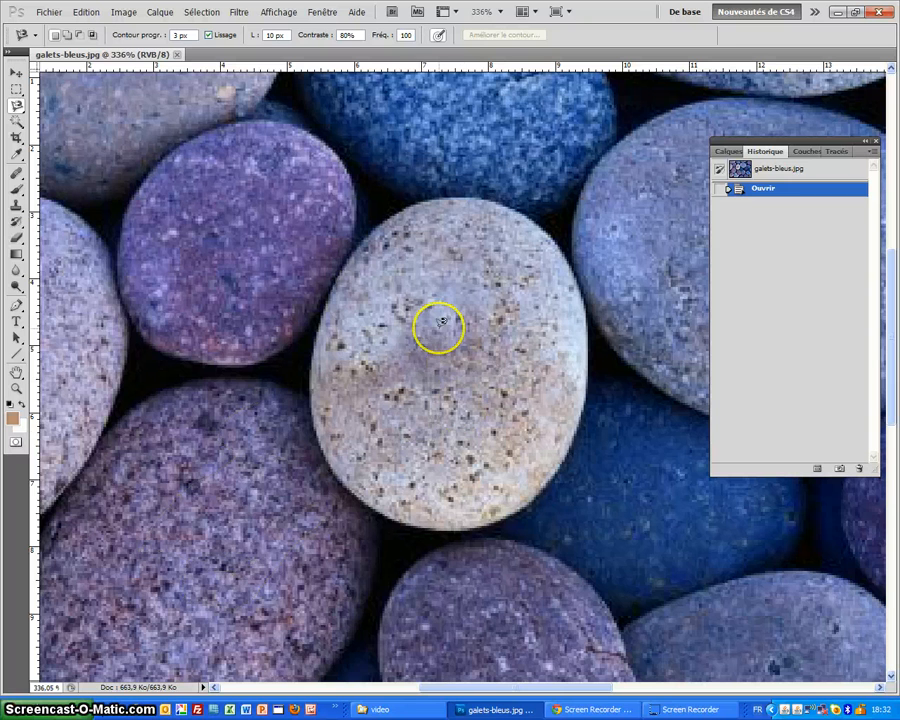
Step: Trace the full outline of the light speckled pebble with the Magnetic Lasso and close it into a selection
{"action": "left_click", "coordinate": [401, 208]}
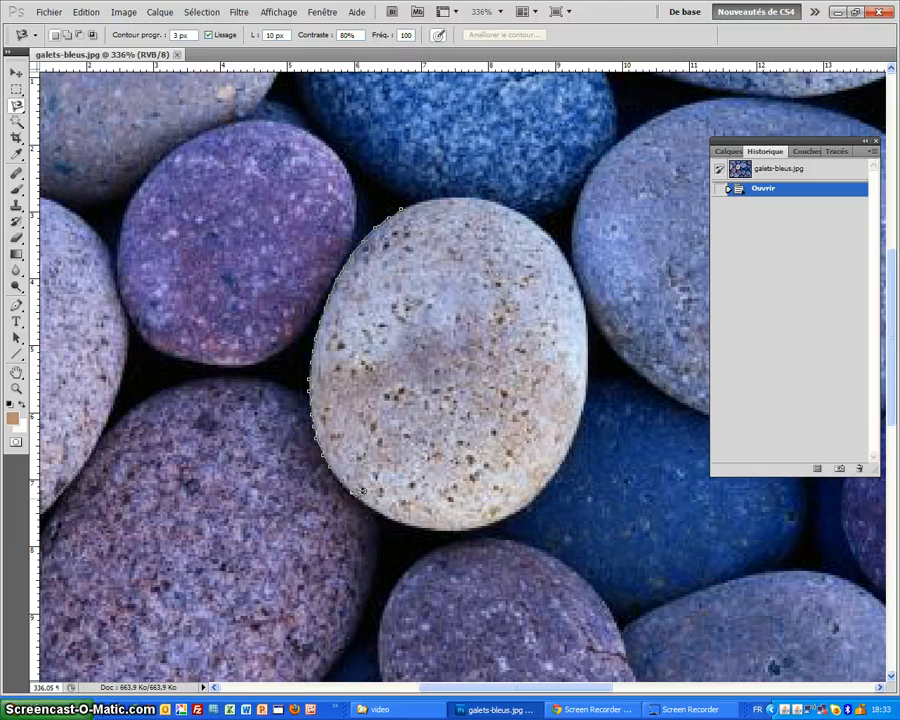
{"action": "left_click", "coordinate": [362, 497]}
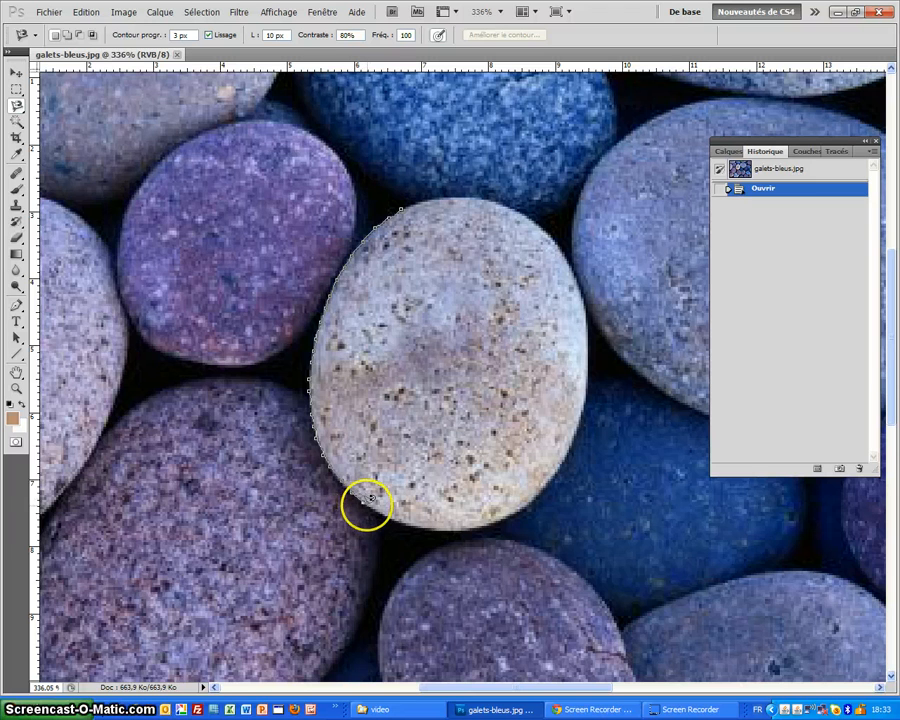
{"action": "left_click", "coordinate": [385, 512]}
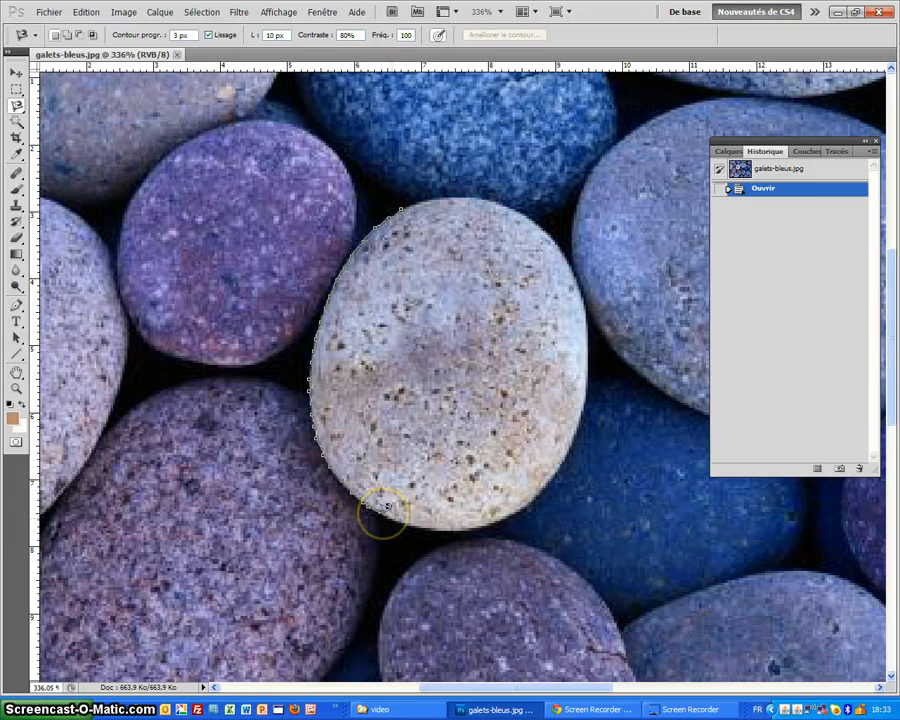
{"action": "left_click", "coordinate": [423, 522]}
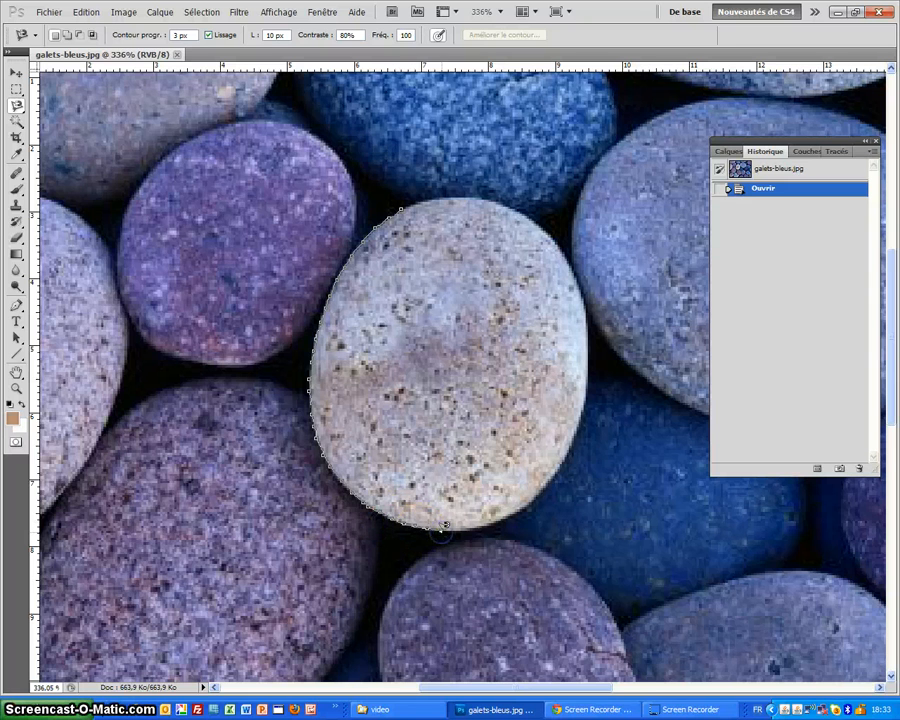
{"action": "left_click", "coordinate": [457, 526]}
{"action": "left_click", "coordinate": [482, 524]}
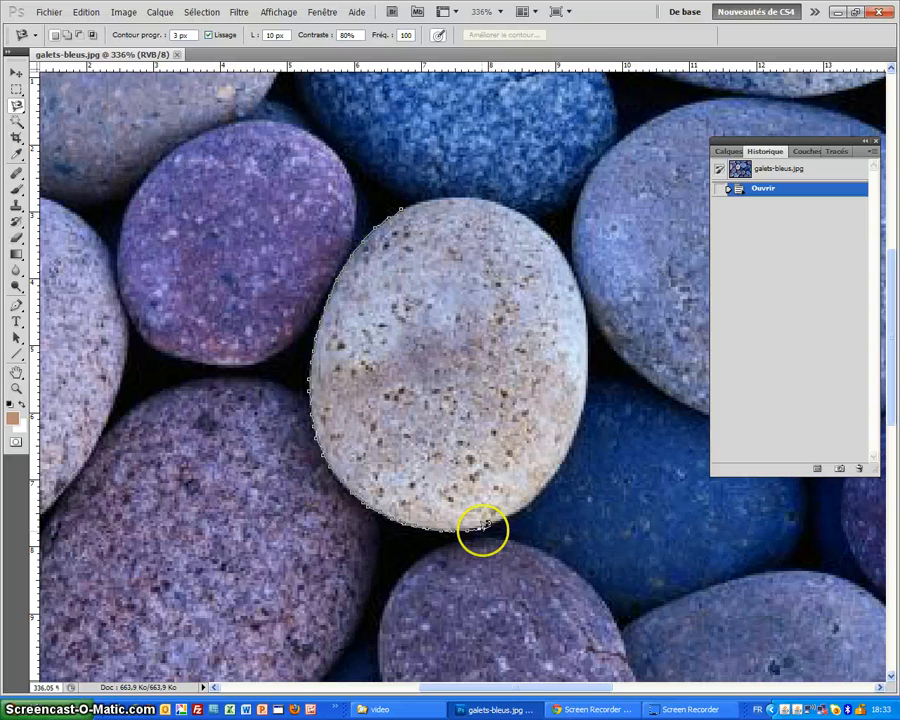
{"action": "left_click", "coordinate": [512, 508]}
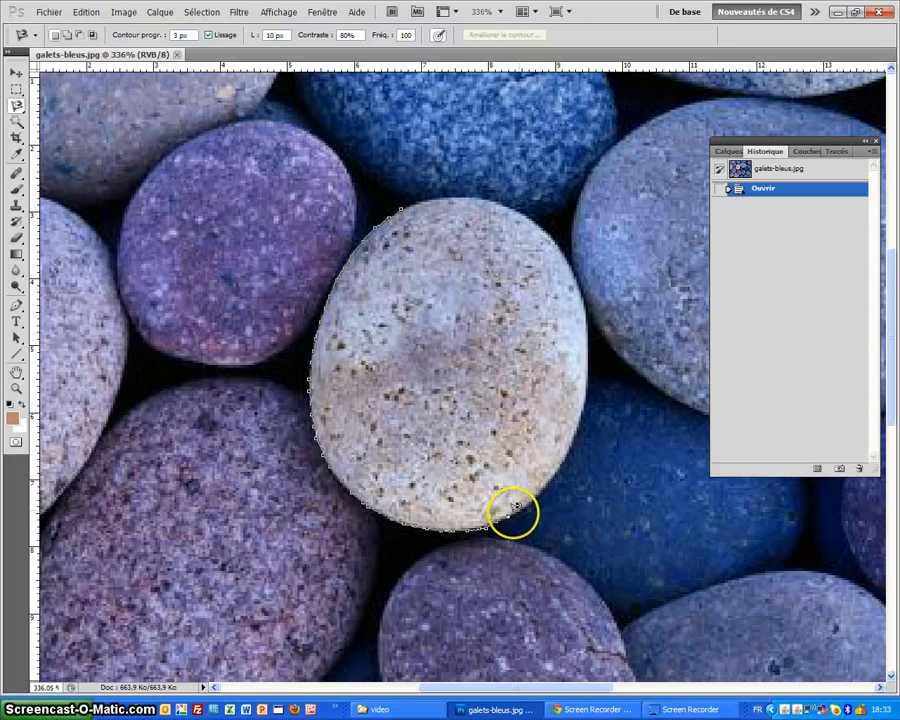
{"action": "left_click", "coordinate": [544, 484]}
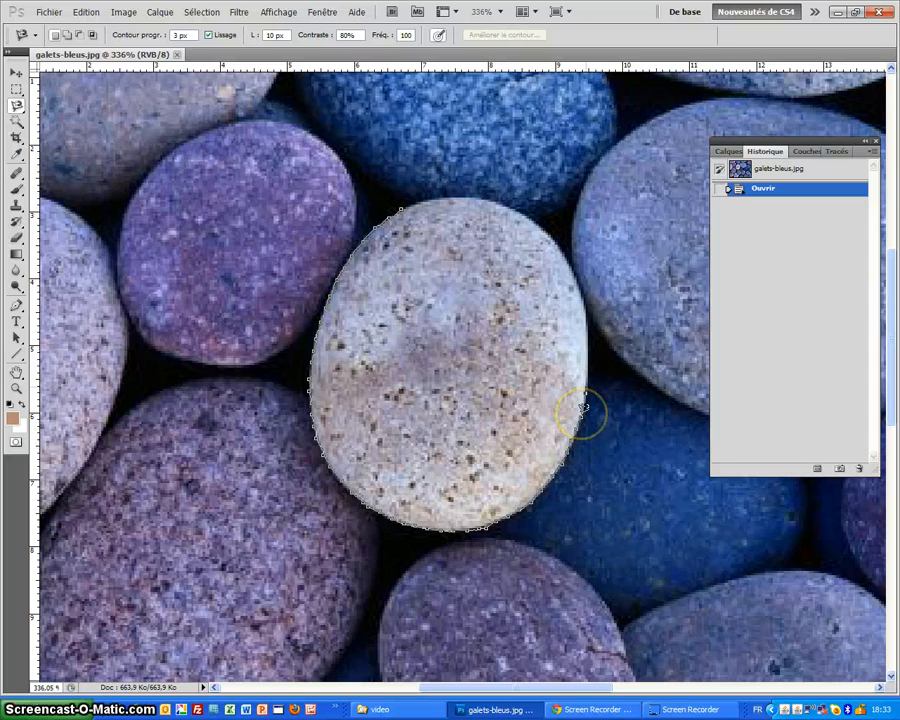
{"action": "left_click", "coordinate": [587, 369]}
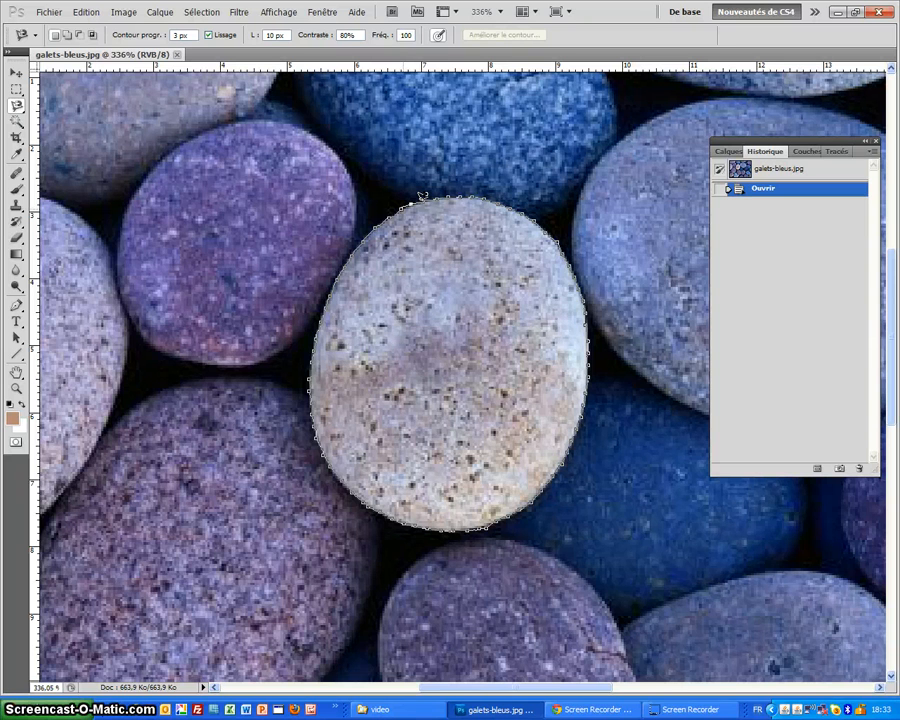
{"action": "left_click", "coordinate": [402, 205]}
{"action": "left_click", "coordinate": [402, 205]}
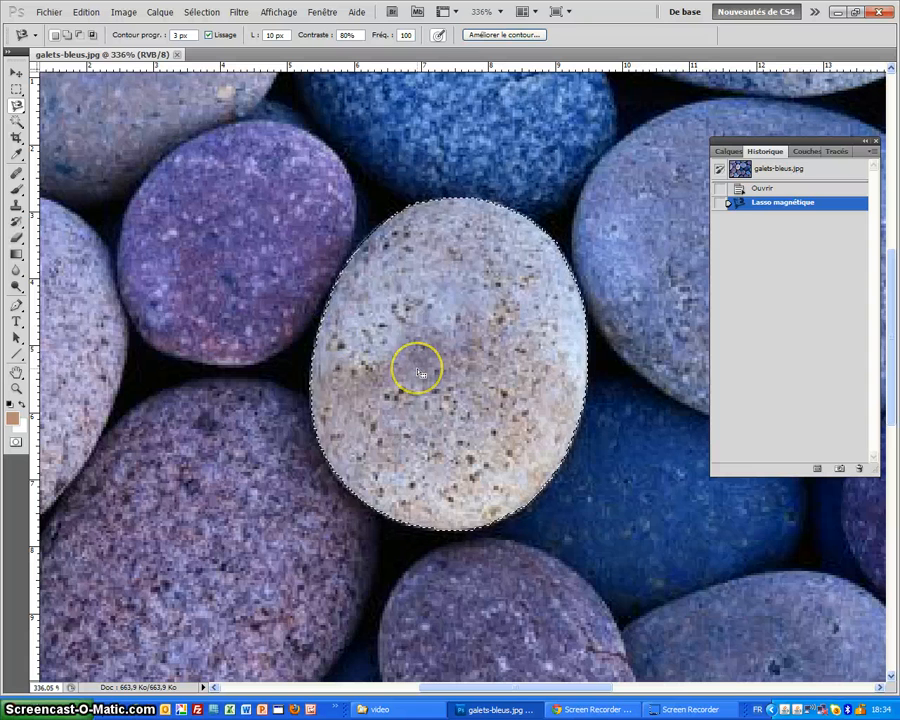
Step: Save the pebble selection as a new channel named galet
{"action": "left_click", "coordinate": [201, 13]}
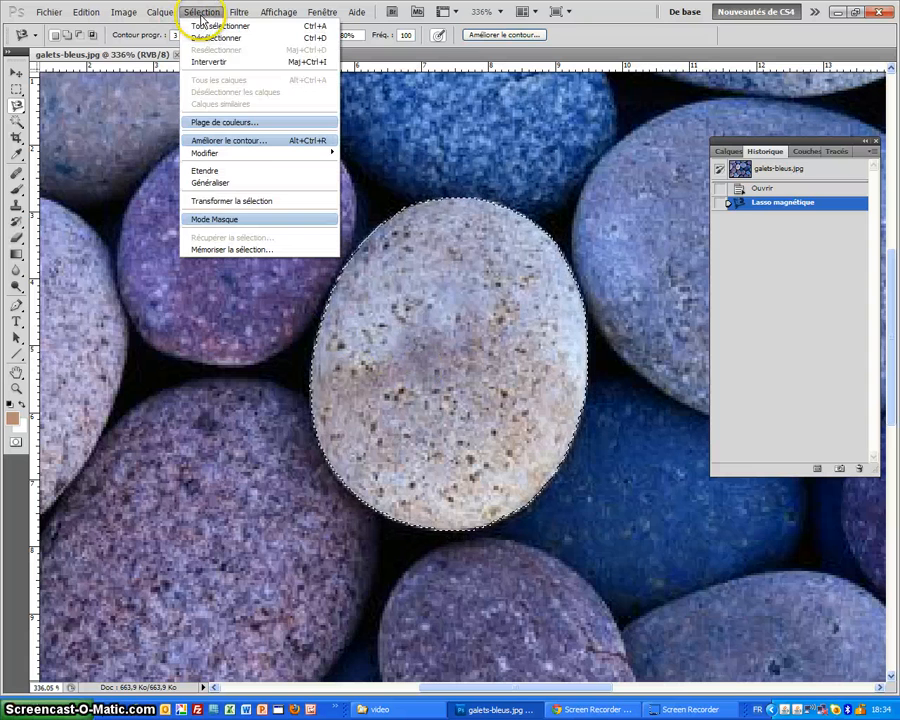
{"action": "left_click", "coordinate": [224, 250]}
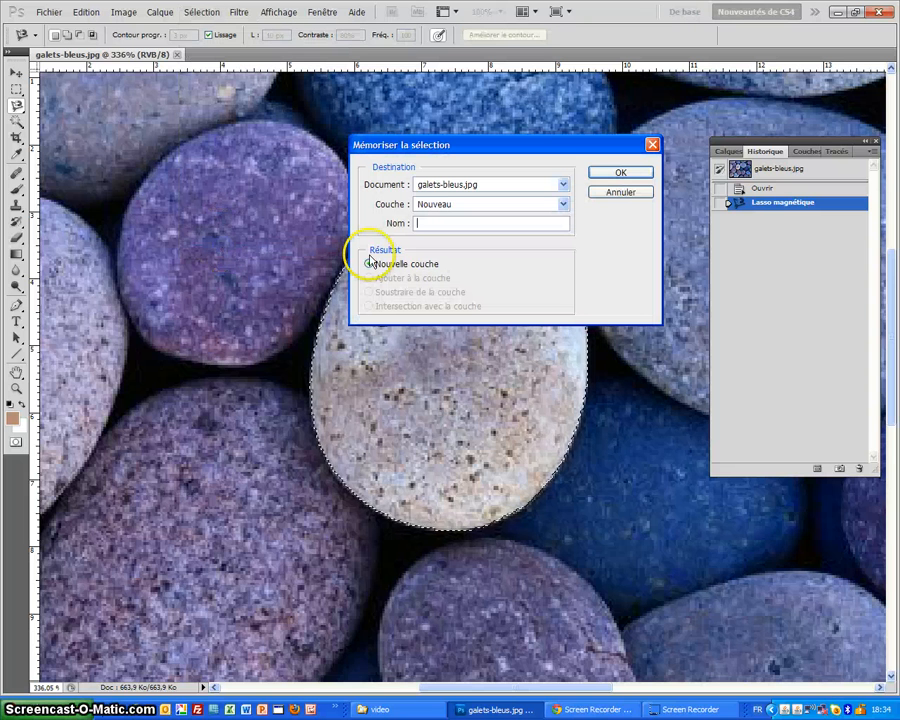
{"action": "type", "text": "galet"}
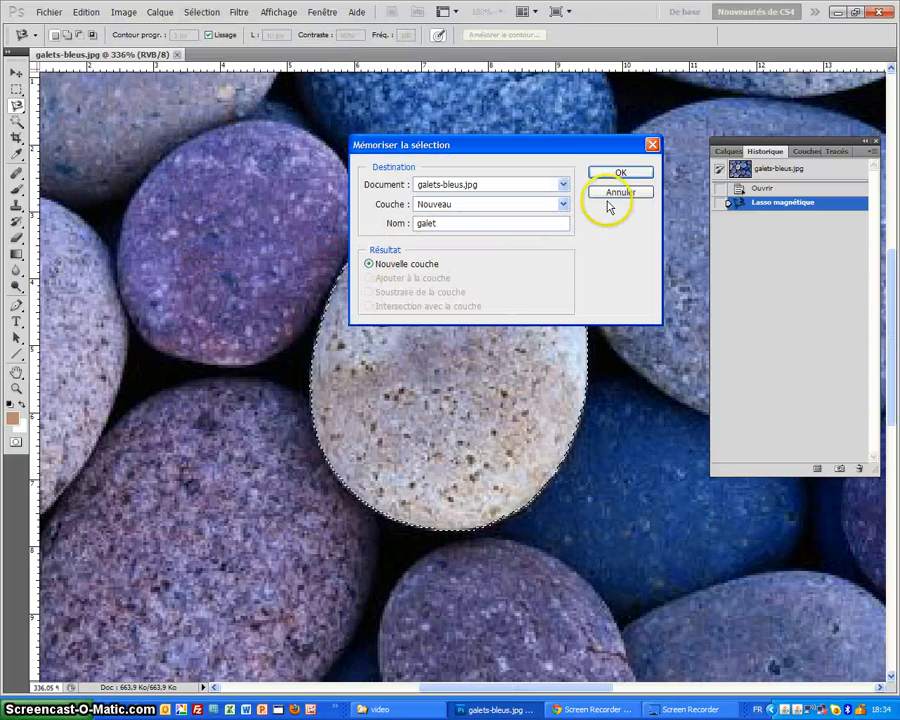
{"action": "left_click", "coordinate": [620, 173]}
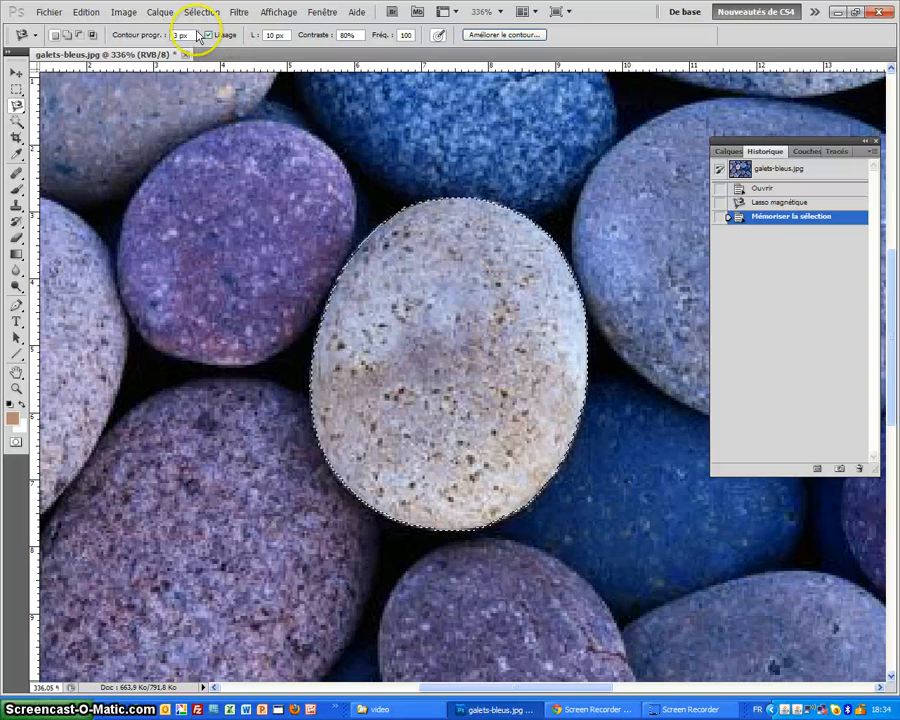
Step: Copy the selected pebble onto a new layer
{"action": "left_click", "coordinate": [158, 12]}
{"action": "mouse_move", "coordinate": [165, 26]}
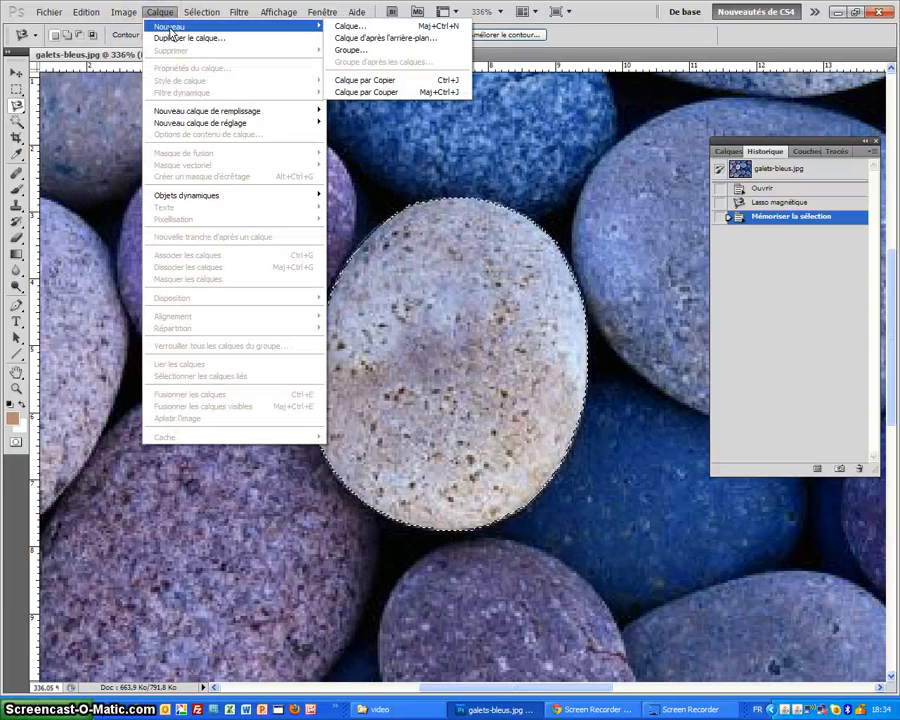
{"action": "left_click", "coordinate": [437, 79]}
Step: Inspect the copied pebble on its layer by temporarily hiding the Arrière-plan layer
{"action": "left_click", "coordinate": [729, 151]}
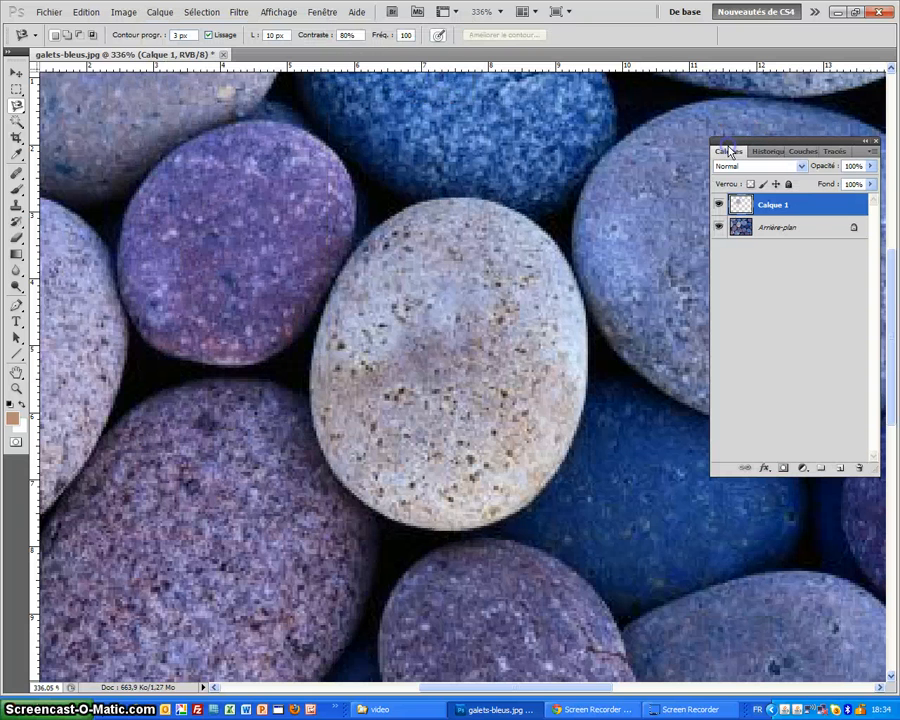
{"action": "left_click", "coordinate": [768, 232]}
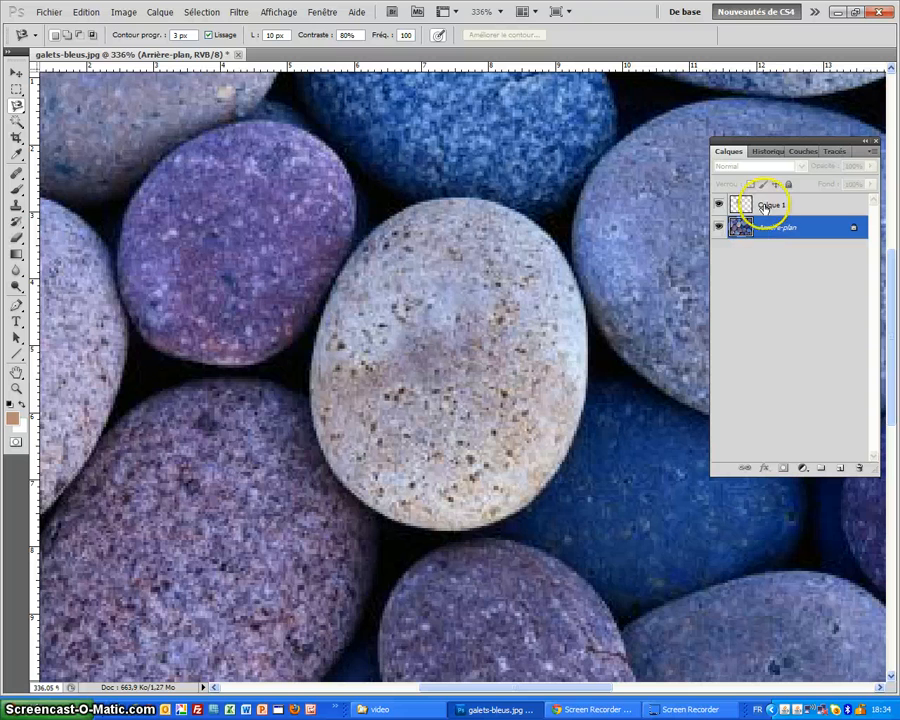
{"action": "left_click", "coordinate": [766, 206]}
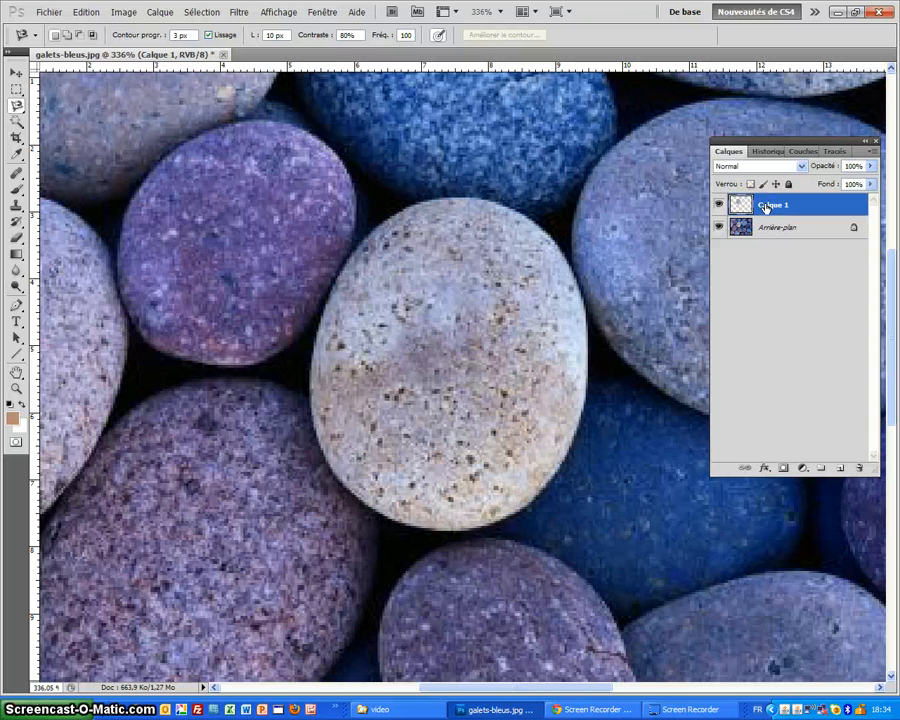
{"action": "left_click", "coordinate": [719, 228]}
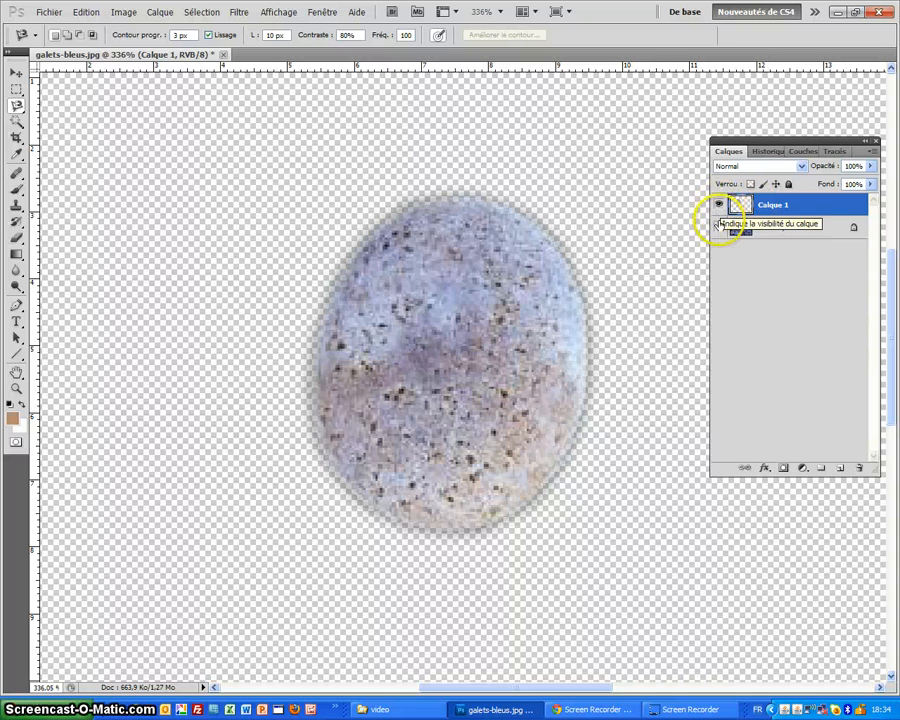
{"action": "left_click", "coordinate": [719, 228]}
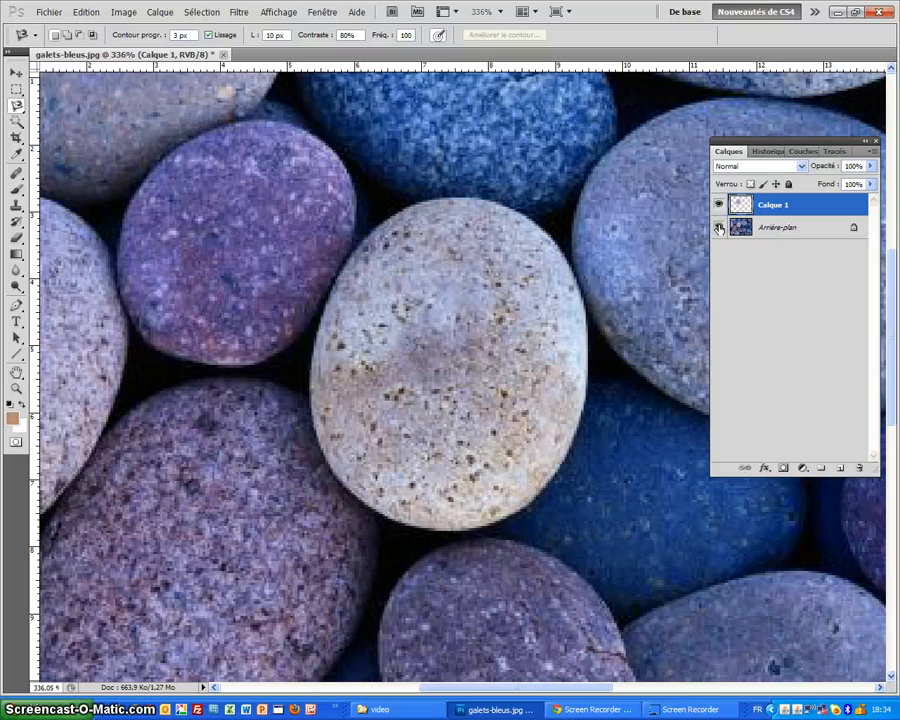
Step: Move the copied pebble so it overlaps the original's lower right side, and rename its layer galet
{"action": "left_click", "coordinate": [17, 73]}
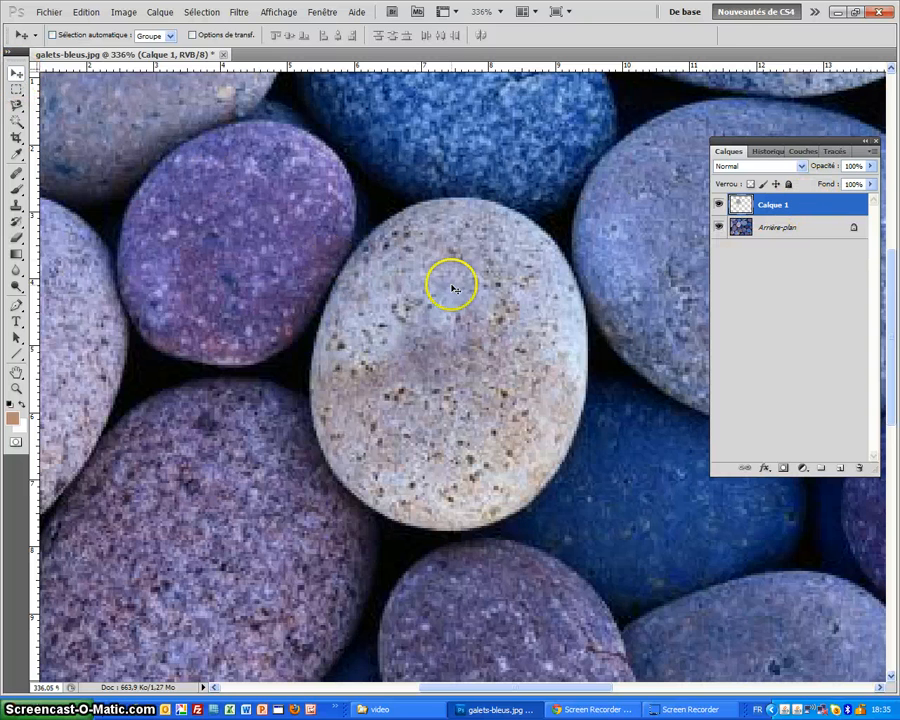
{"action": "left_click_drag", "start_coordinate": [451, 287], "coordinate": [570, 351]}
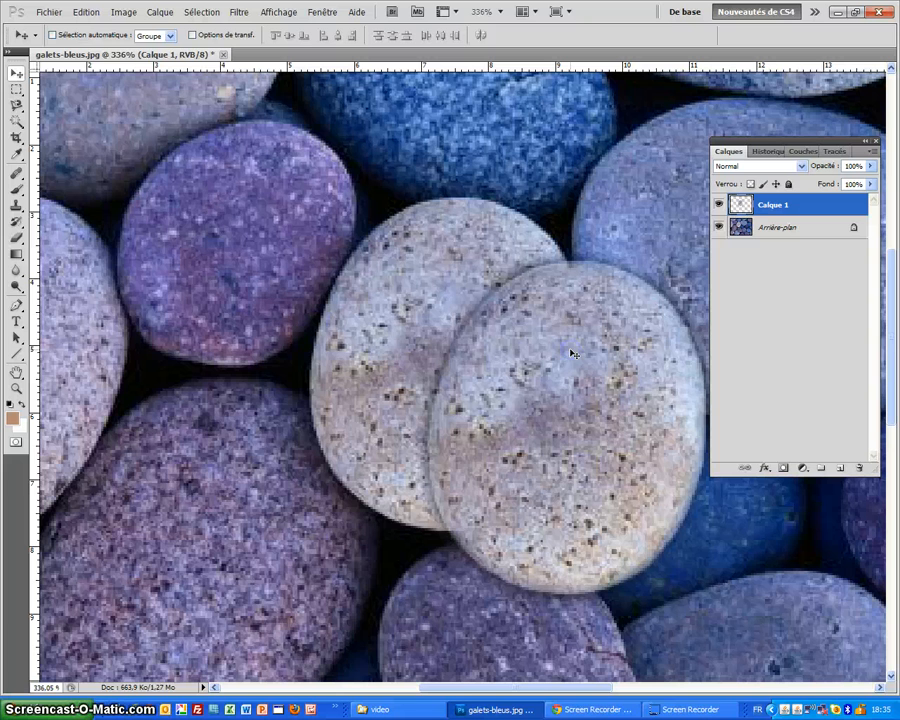
{"action": "double_click", "coordinate": [774, 206]}
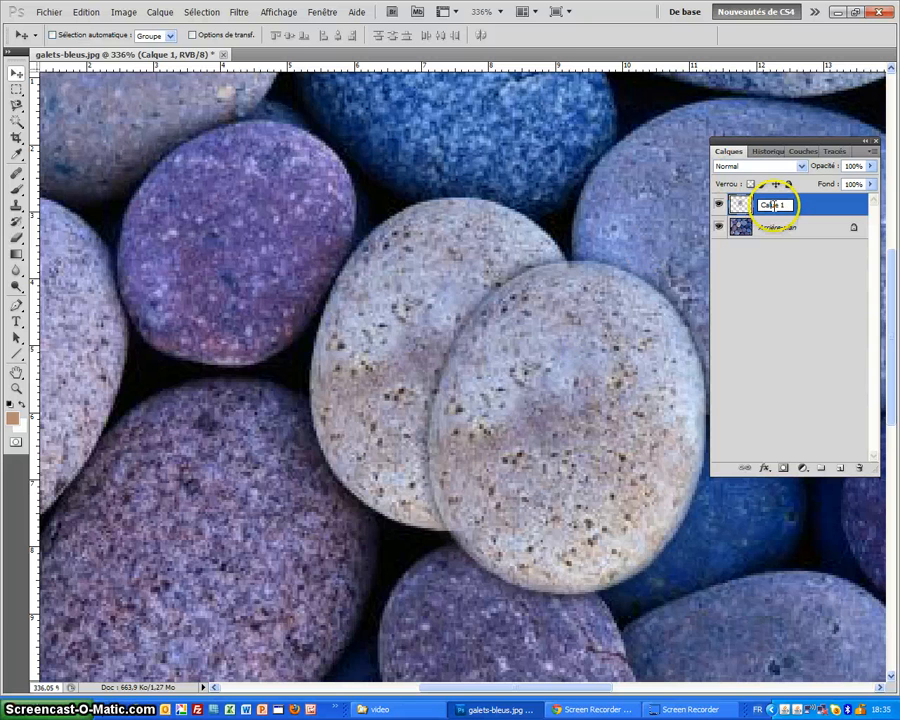
{"action": "type", "text": "galets"}
{"action": "key", "text": "Return"}
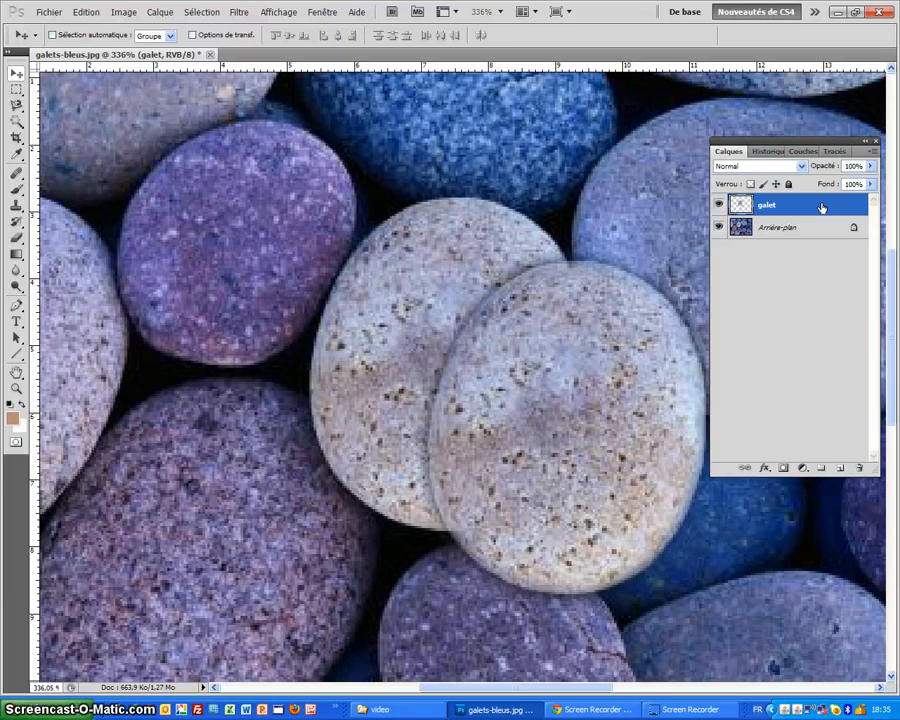
Step: Return to 100% view and move the copied pebble clear of the original, over the dark purple pebble to its right
{"action": "key", "text": "z"}
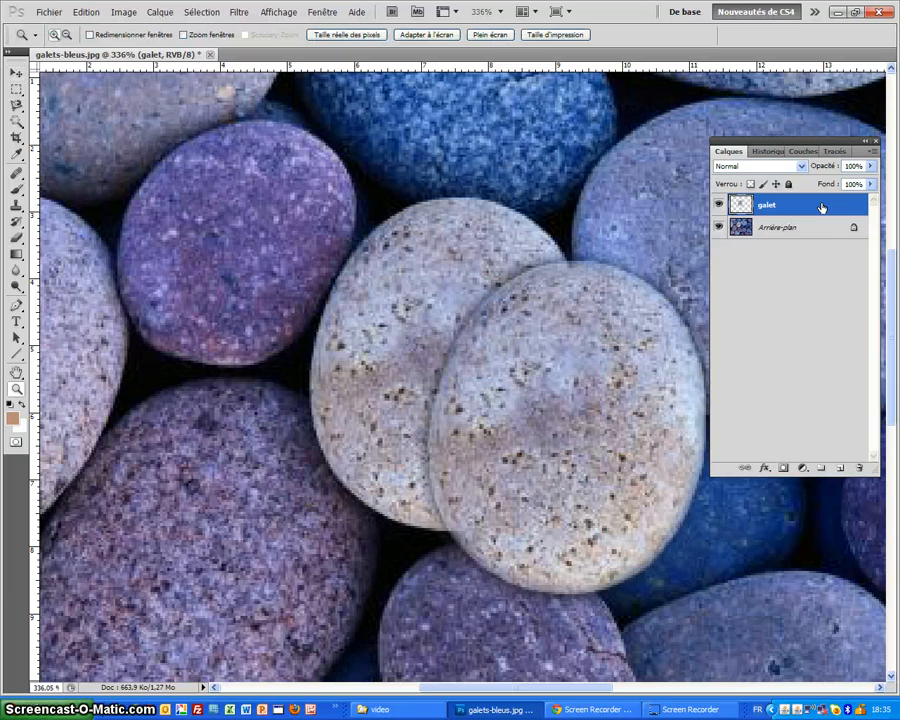
{"action": "left_click", "coordinate": [522, 339], "text": "alt"}
{"action": "left_click", "coordinate": [522, 339], "text": "alt"}
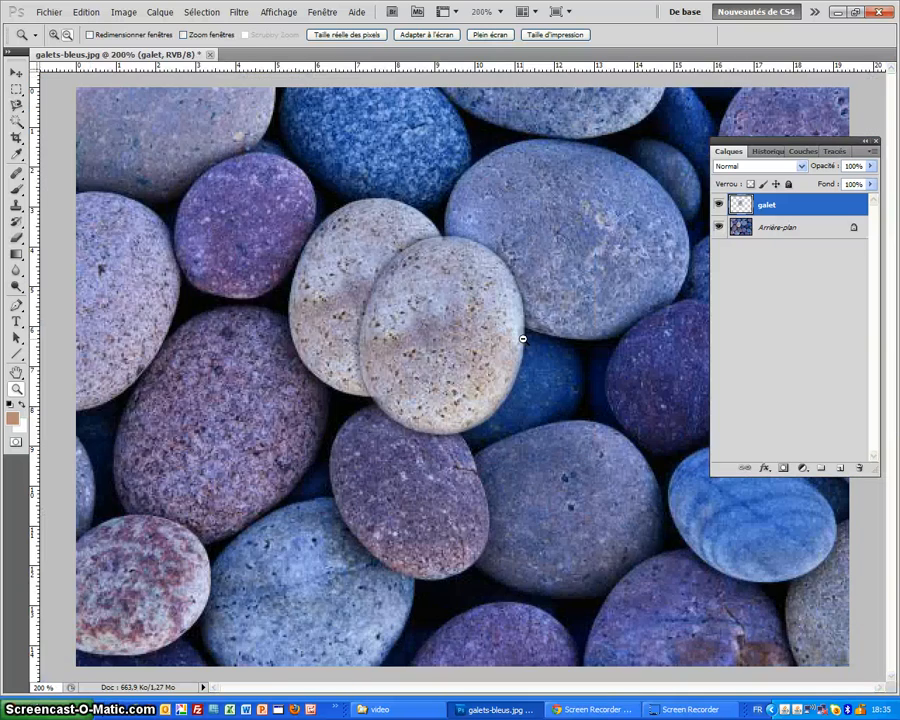
{"action": "left_click", "coordinate": [522, 339], "text": "alt"}
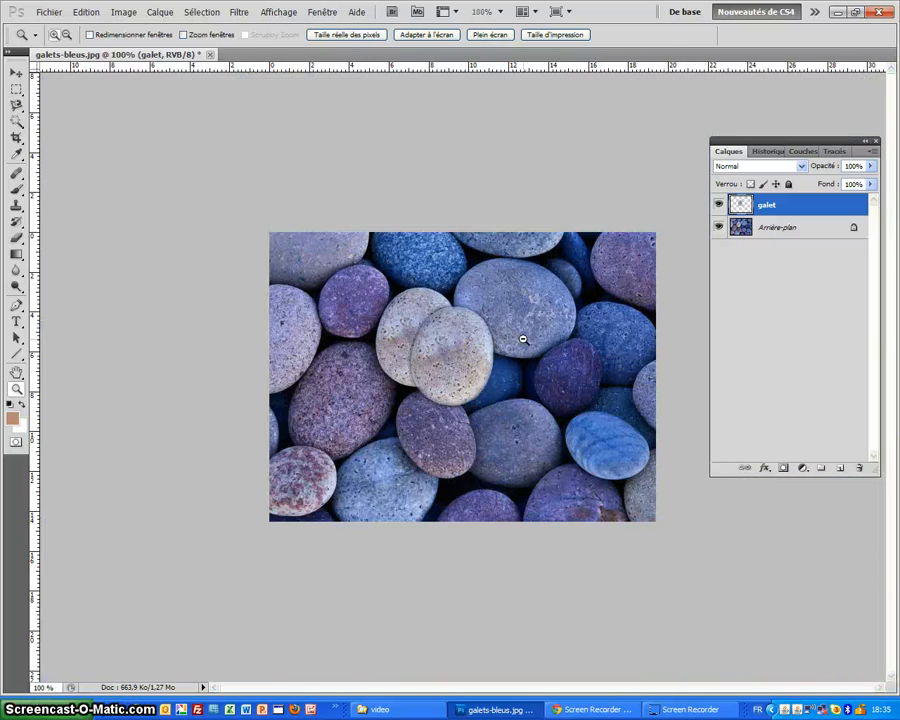
{"action": "left_click", "coordinate": [18, 75]}
{"action": "left_click_drag", "start_coordinate": [464, 366], "coordinate": [576, 362]}
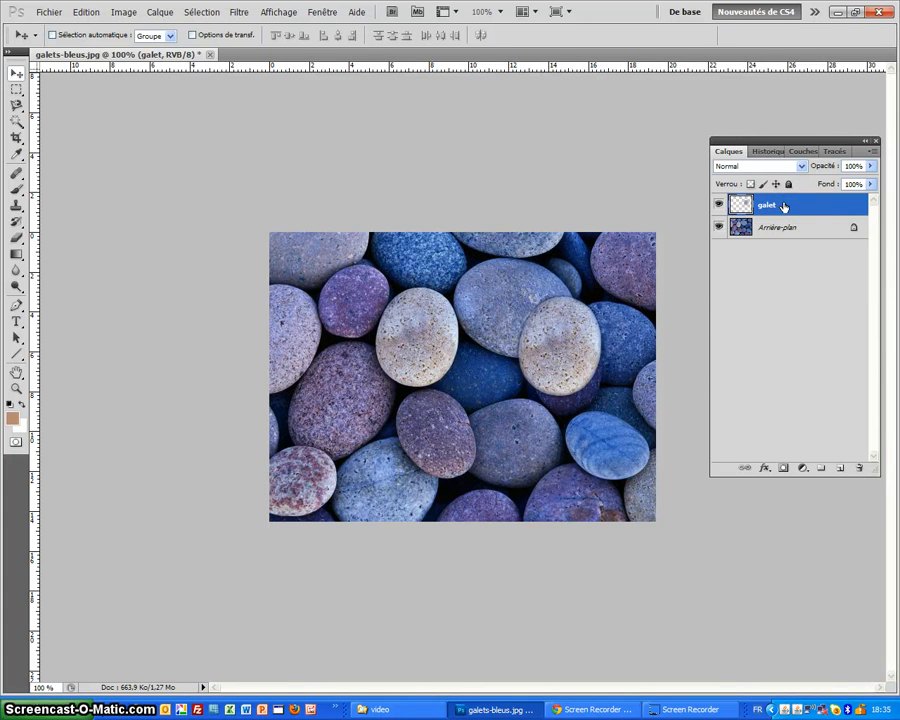
Step: Free-transform the galet pebble, rotating it about 18° and moving it down over the large grey-blue pebble below
{"action": "left_click", "coordinate": [85, 12]}
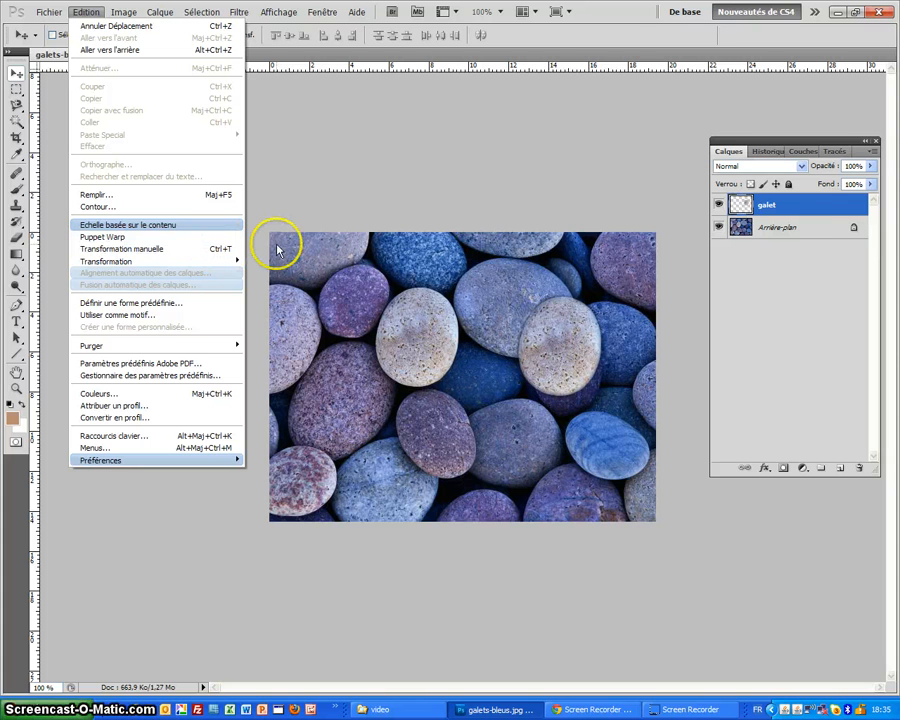
{"action": "left_click", "coordinate": [793, 207]}
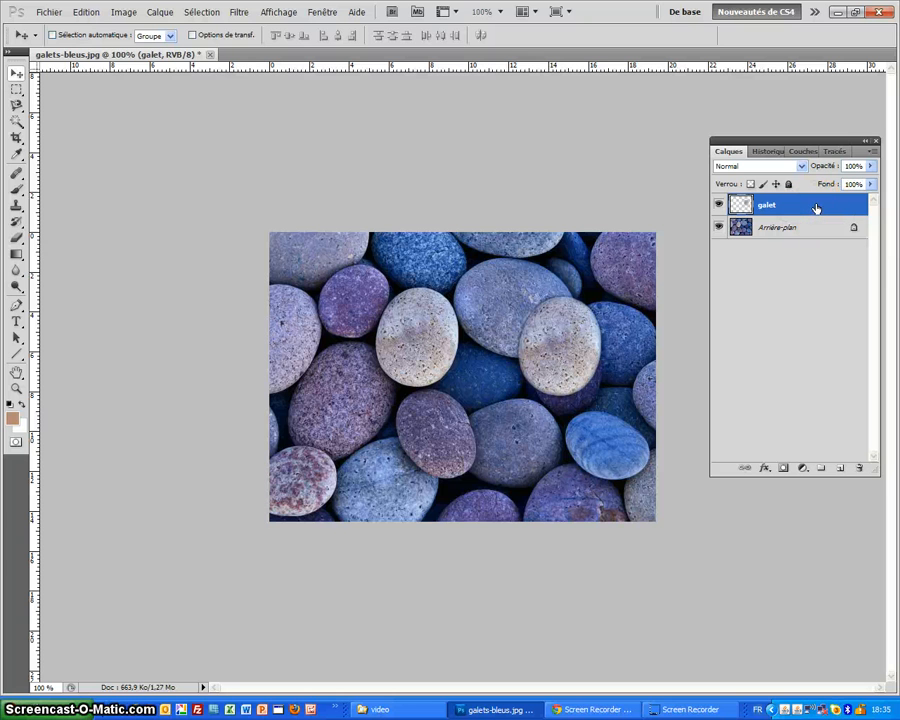
{"action": "key", "text": "ctrl+t"}
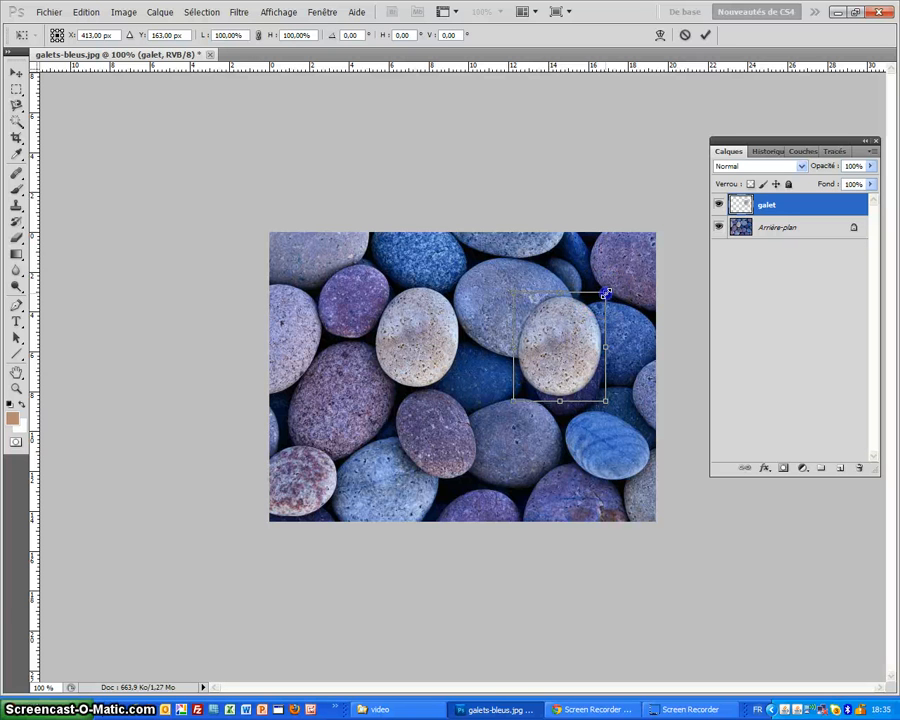
{"action": "left_click_drag", "start_coordinate": [605, 293], "coordinate": [624, 288]}
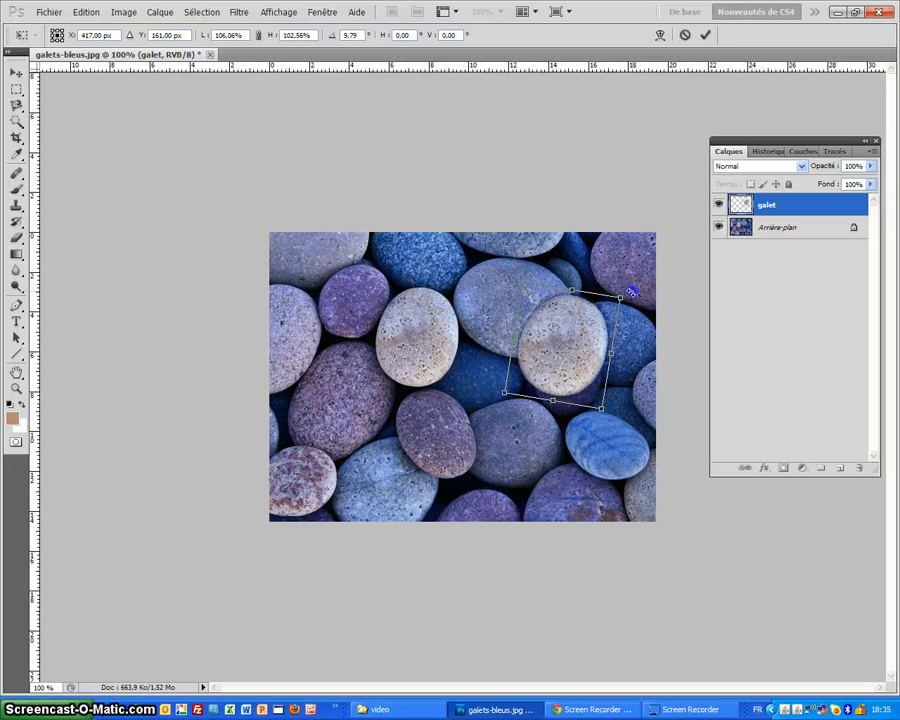
{"action": "left_click_drag", "start_coordinate": [626, 407], "coordinate": [559, 485]}
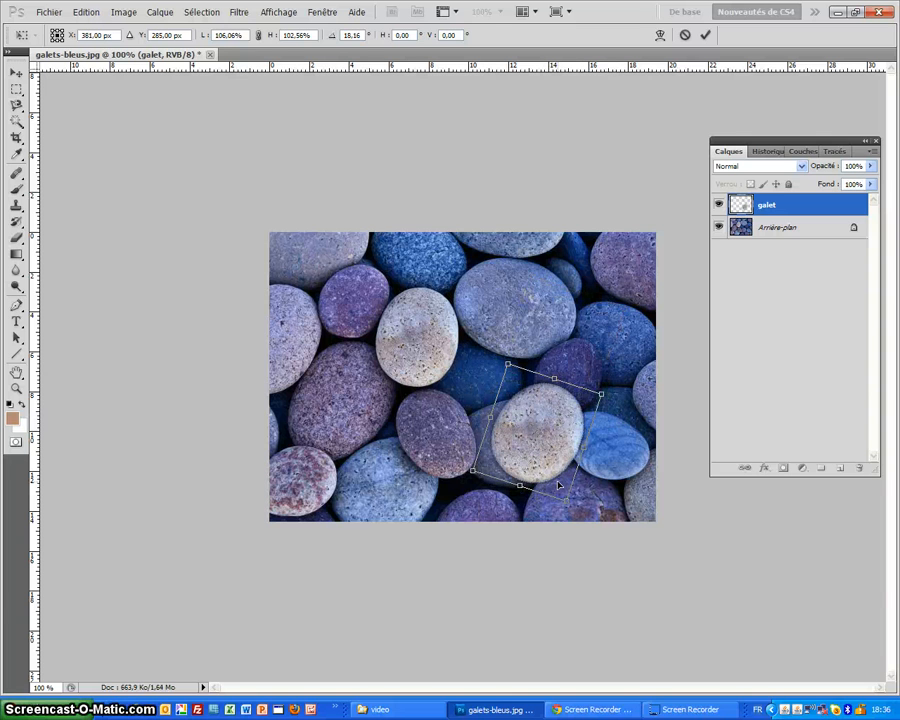
Step: Shrink the copied pebble to about 53% width and 55% height, with a rotation of about 20°
{"action": "left_click_drag", "start_coordinate": [601, 394], "coordinate": [558, 402]}
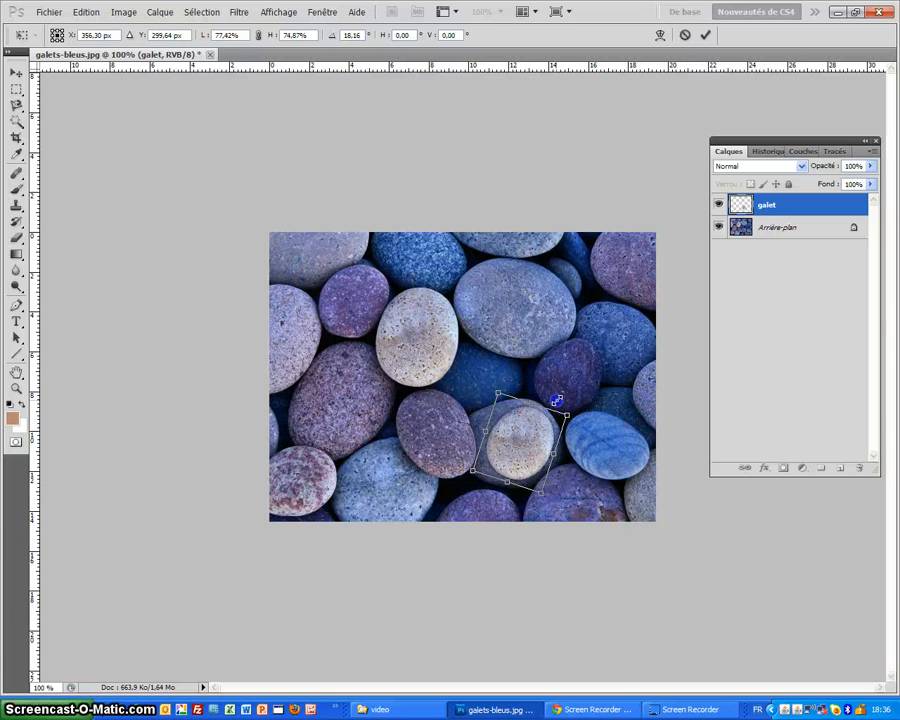
{"action": "left_click", "coordinate": [574, 396]}
{"action": "mouse_move", "coordinate": [568, 413]}
{"action": "left_mouse_down"}
{"action": "mouse_move", "coordinate": [578, 416]}
{"action": "mouse_move", "coordinate": [578, 404]}
{"action": "mouse_move", "coordinate": [573, 410]}
{"action": "left_mouse_up"}
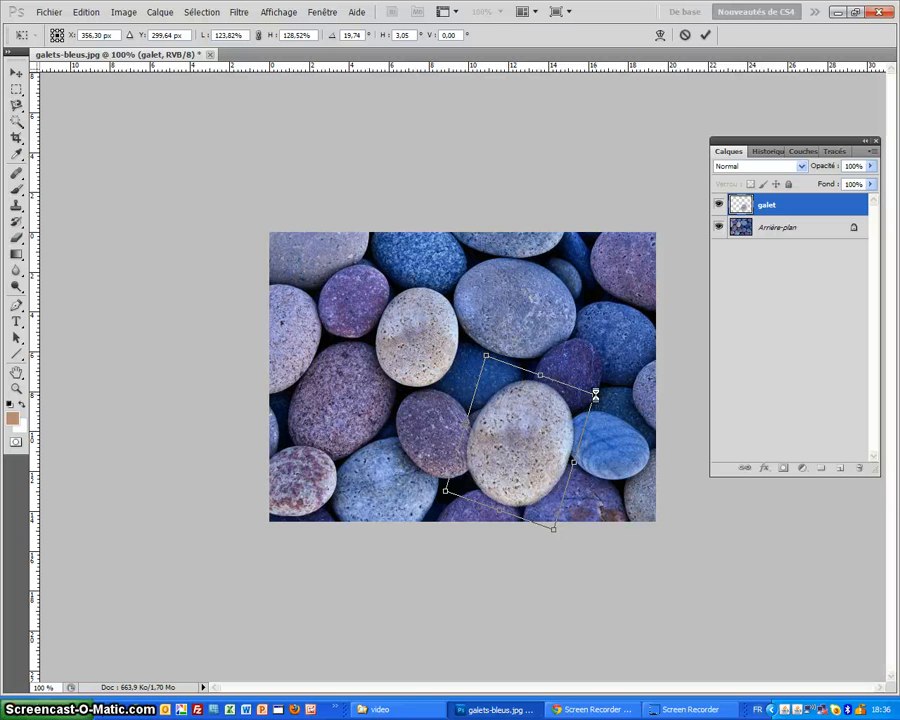
{"action": "mouse_move", "coordinate": [595, 395]}
{"action": "left_mouse_down"}
{"action": "mouse_move", "coordinate": [566, 395]}
{"action": "mouse_move", "coordinate": [591, 397]}
{"action": "left_mouse_up"}
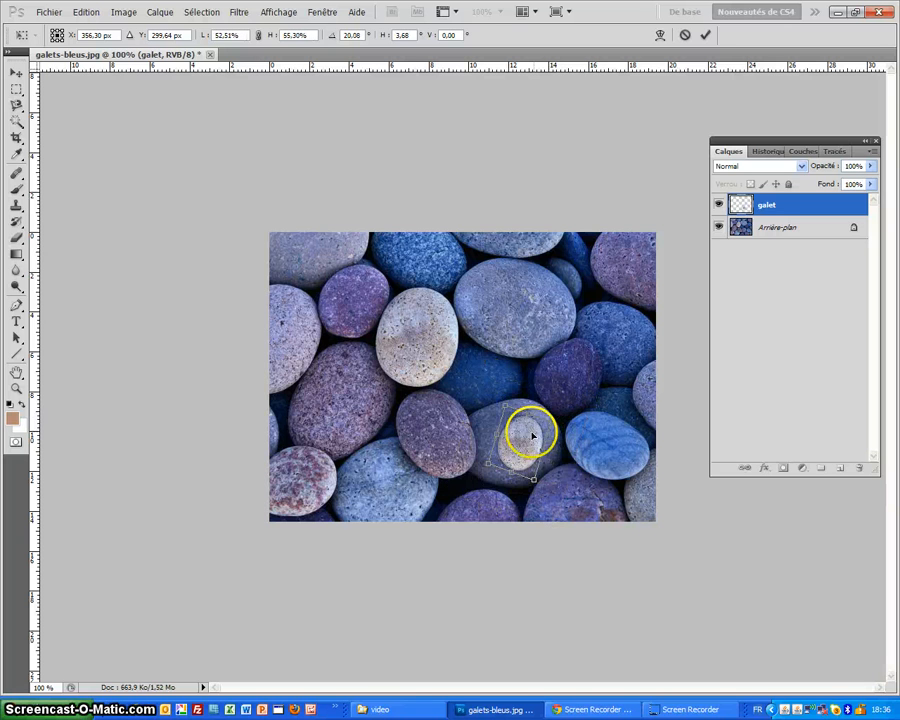
Step: Move the shrunken pebble to where the dark purple, grey-blue and light blue striped pebbles meet
{"action": "left_click_drag", "start_coordinate": [526, 432], "coordinate": [559, 407]}
{"action": "key", "text": "Up"}
{"action": "key", "text": "Up"}
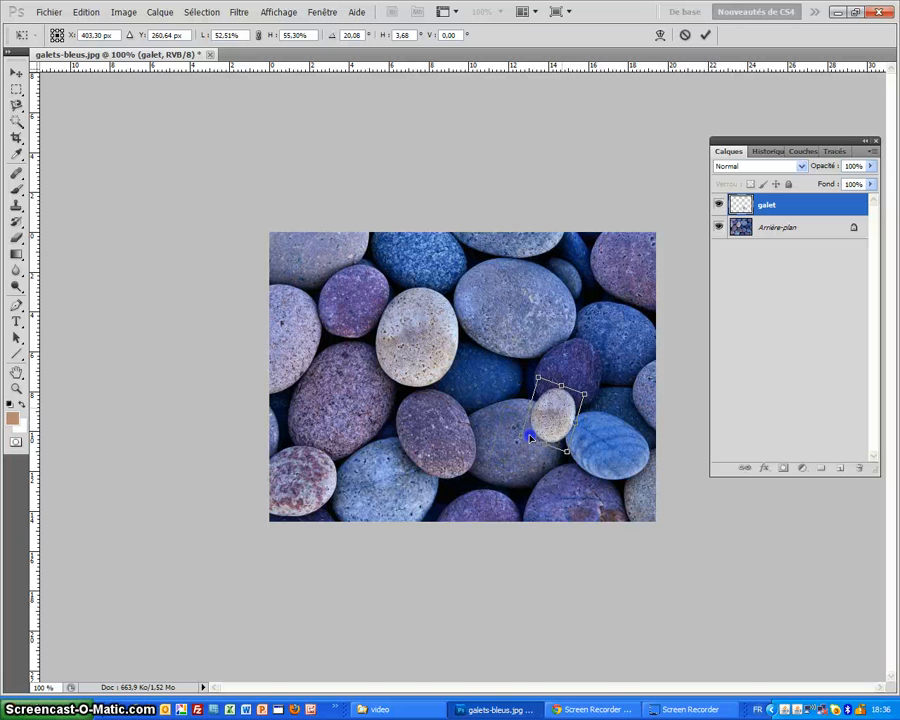
{"action": "key", "text": "Right"}
{"action": "key", "text": "Right"}
{"action": "key", "text": "Right"}
{"action": "key", "text": "Right"}
{"action": "key", "text": "Right"}
{"action": "key", "text": "Right"}
{"action": "key", "text": "Right"}
{"action": "key", "text": "Right"}
{"action": "key", "text": "Right"}
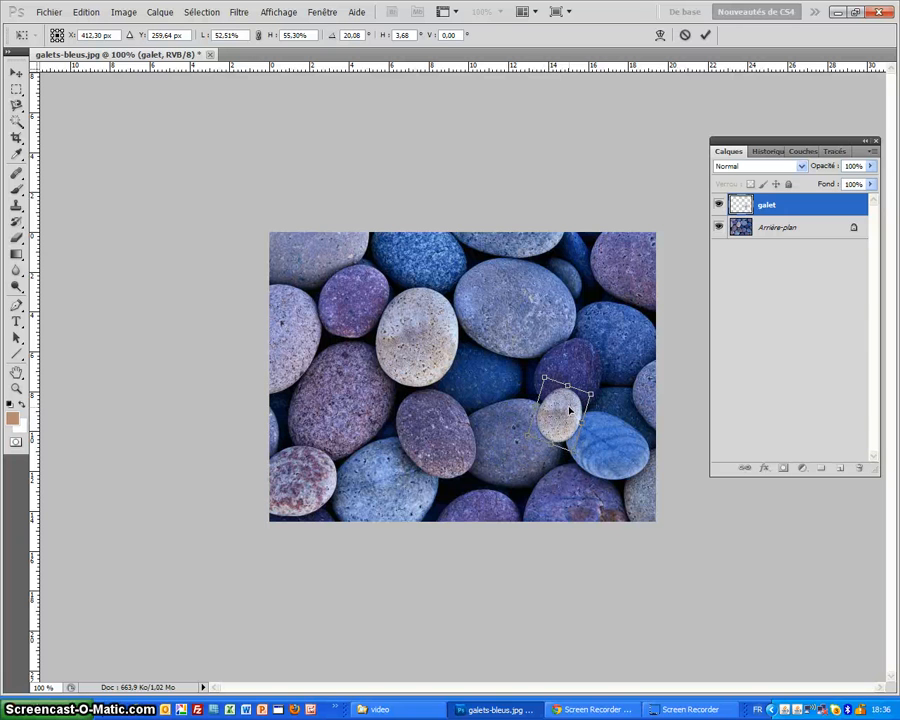
Step: Rotate the small pebble to about 102°, scale it to about 60% by 63%, and apply the transformation
{"action": "left_click_drag", "start_coordinate": [589, 395], "coordinate": [613, 467]}
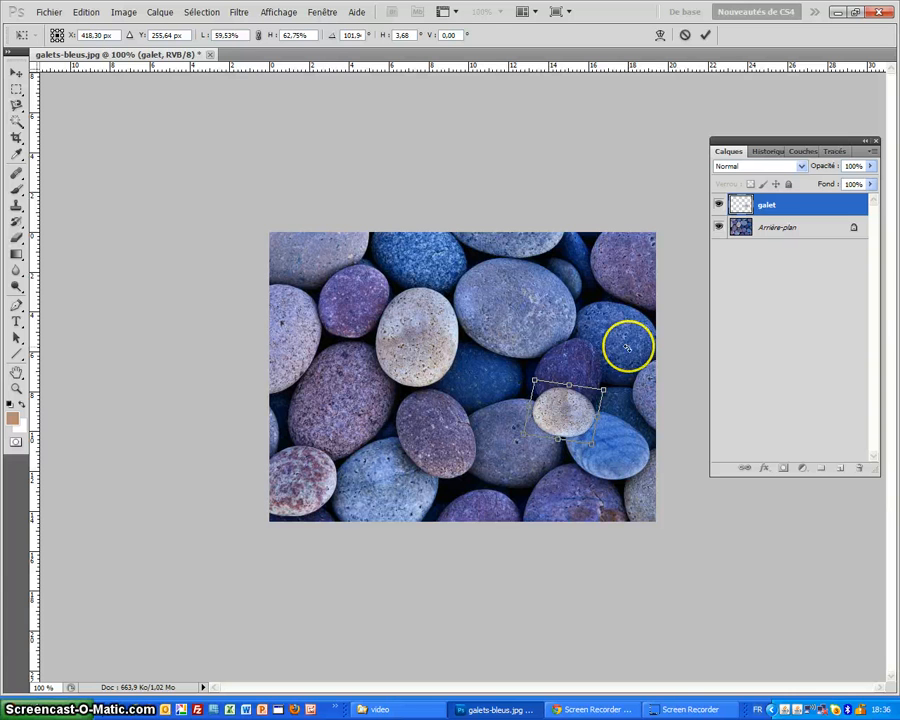
{"action": "left_click", "coordinate": [705, 37]}
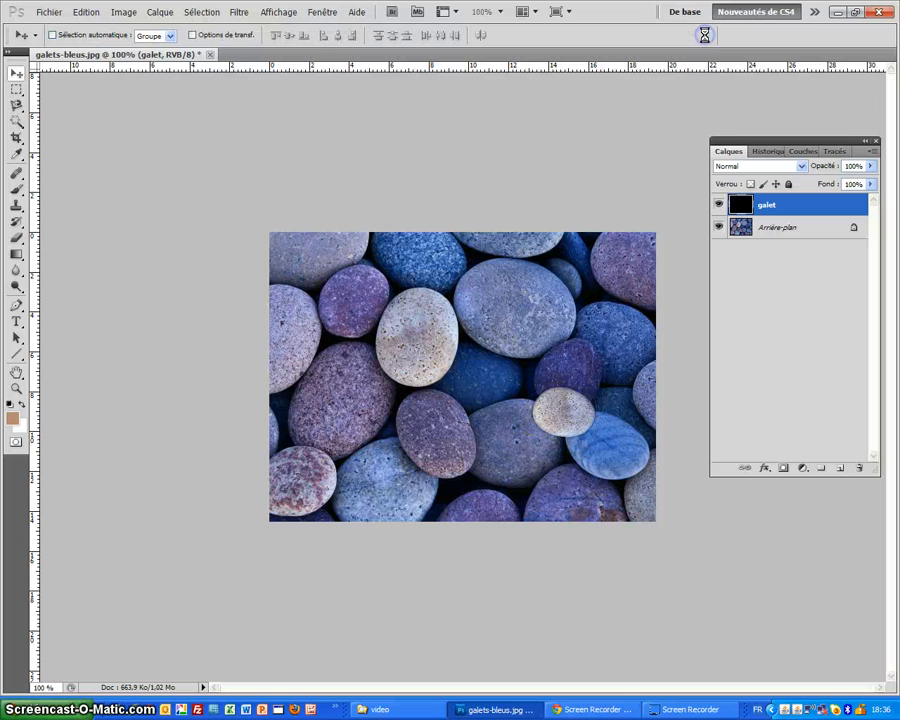
{"action": "left_click", "coordinate": [514, 295]}
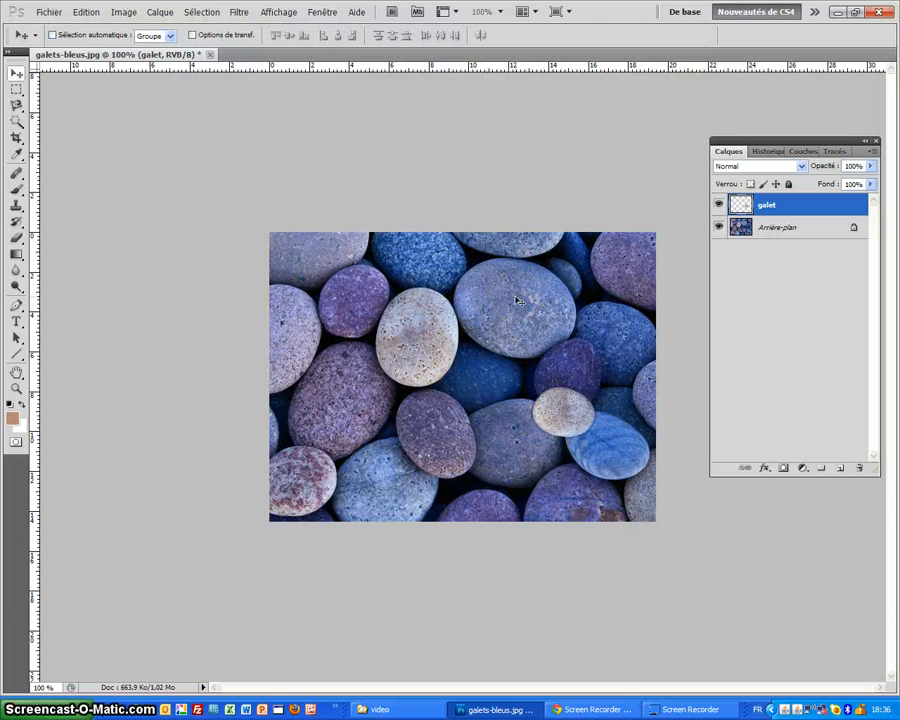
Step: Examine the copied pebble's edges against its neighbours at 300% zoom, with the whole pebble in view
{"action": "key", "text": "z"}
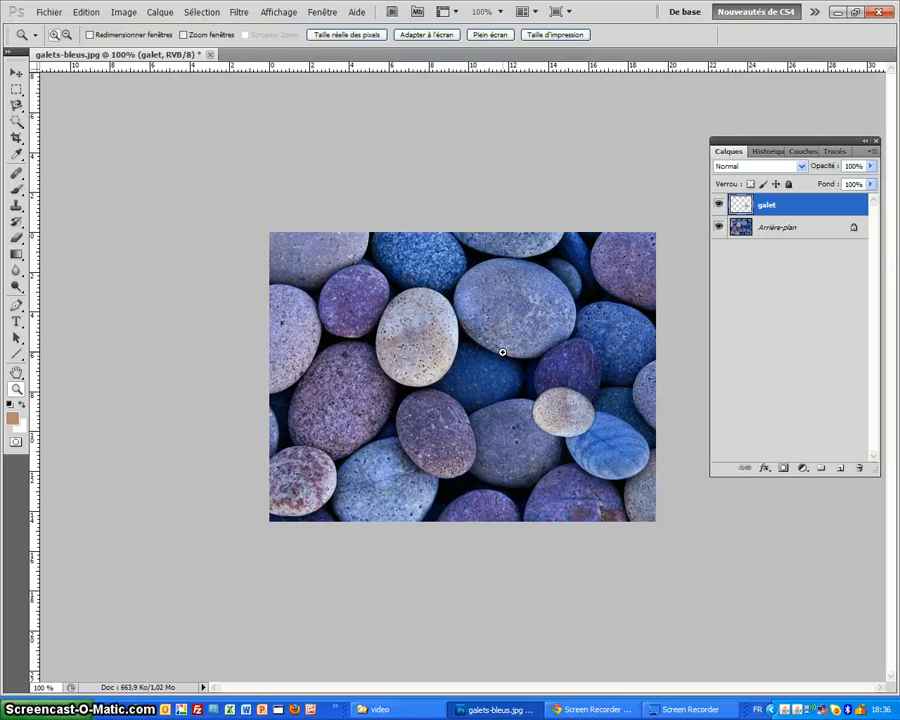
{"action": "left_click", "coordinate": [554, 414]}
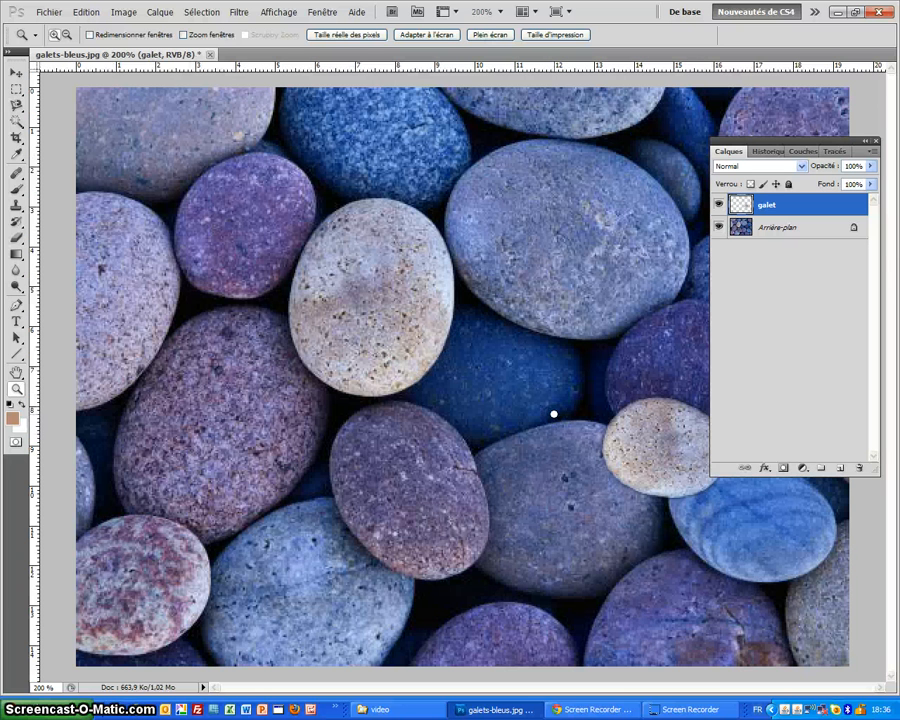
{"action": "left_click", "coordinate": [16, 372]}
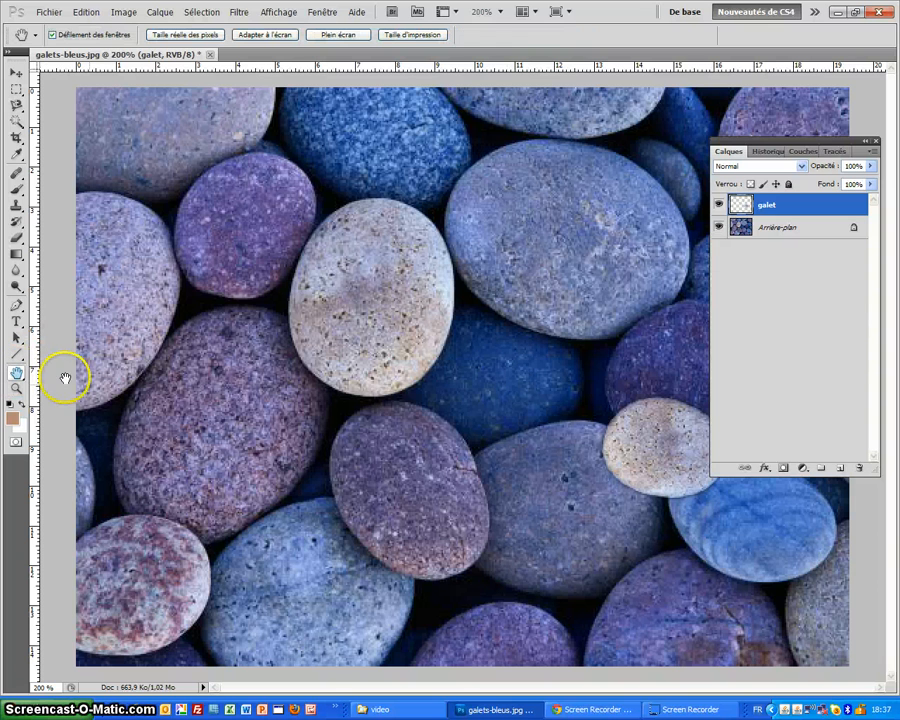
{"action": "left_click", "coordinate": [518, 488]}
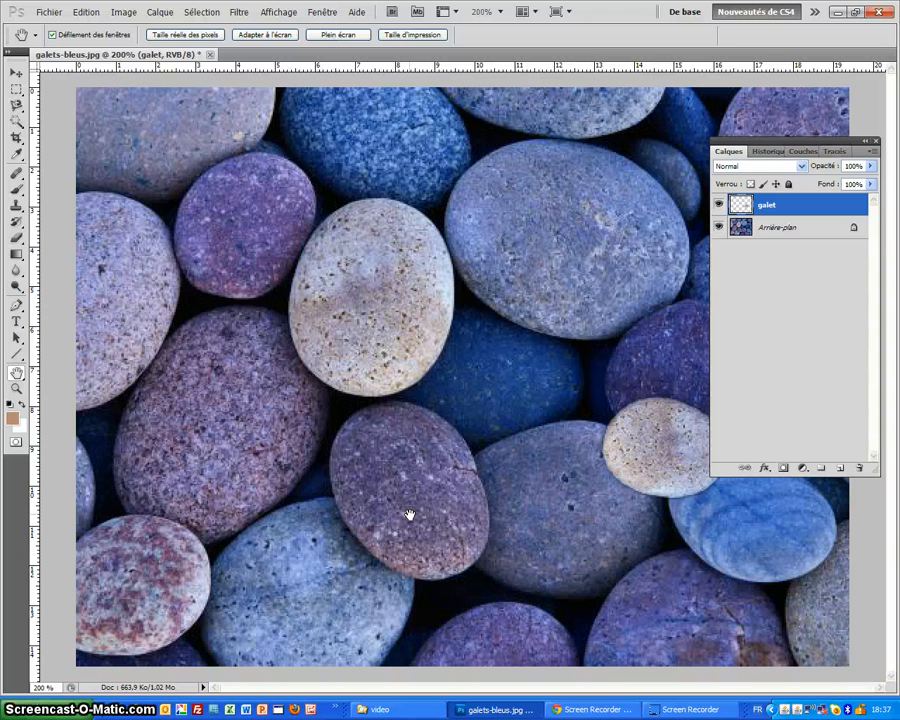
{"action": "left_click", "coordinate": [151, 332]}
{"action": "key", "text": "z"}
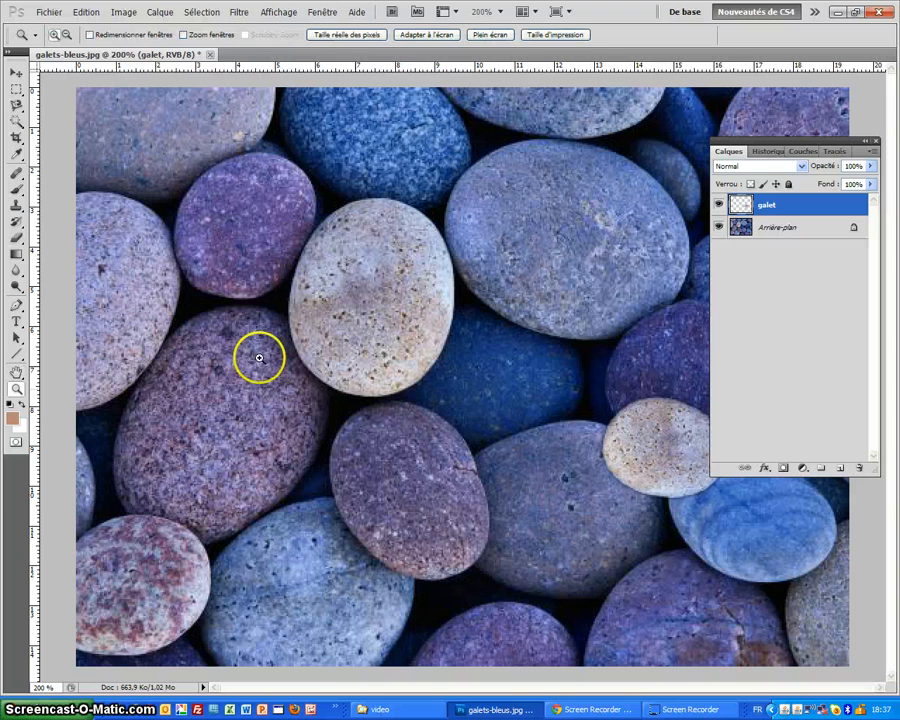
{"action": "left_click", "coordinate": [635, 426]}
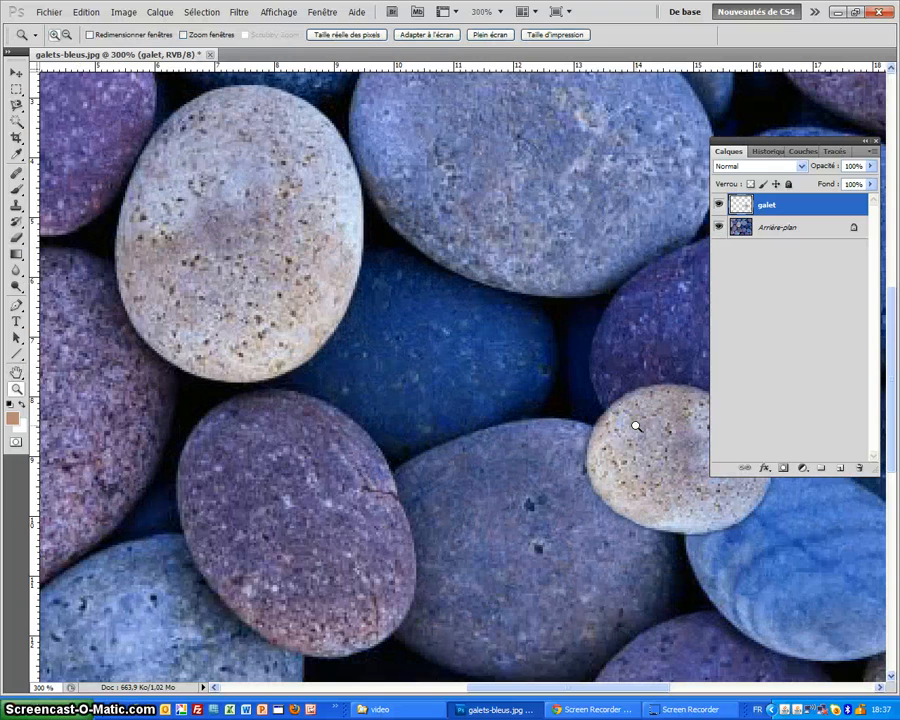
{"action": "left_click", "coordinate": [267, 351]}
{"action": "key", "text": "h"}
{"action": "left_click", "coordinate": [447, 460]}
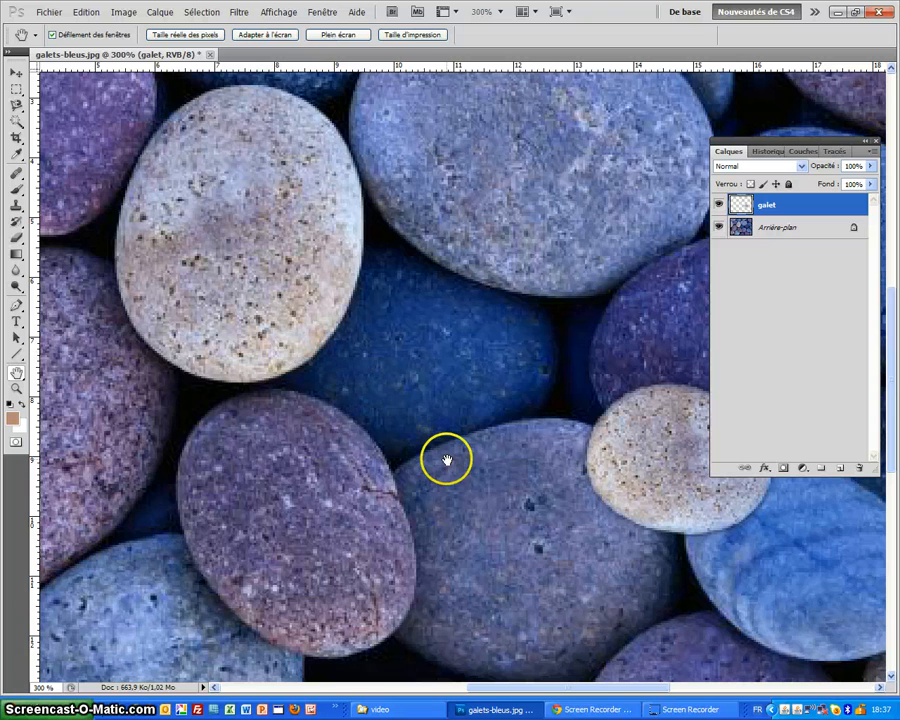
{"action": "left_click_drag", "start_coordinate": [446, 460], "coordinate": [252, 386]}
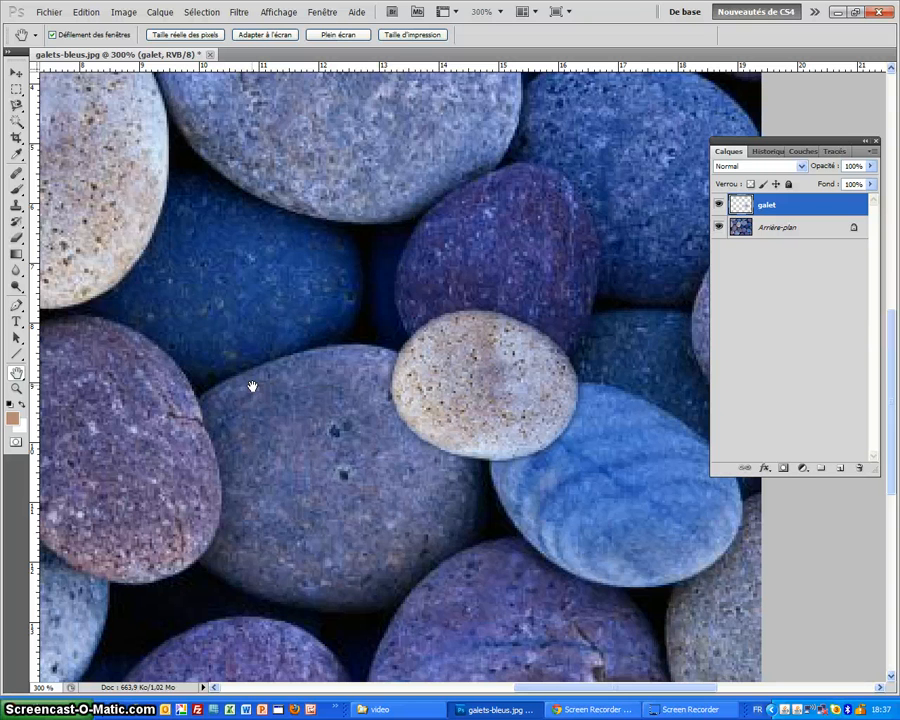
Step: Add a drop shadow (Ombre portée) to the galet layer and show its settings
{"action": "right_click", "coordinate": [806, 207]}
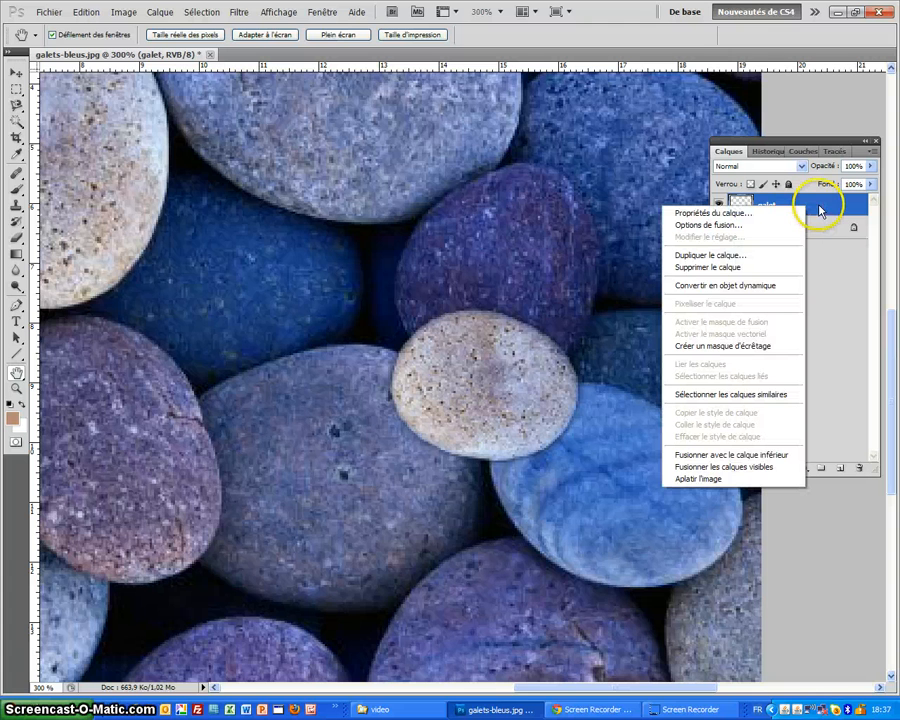
{"action": "left_click", "coordinate": [712, 225]}
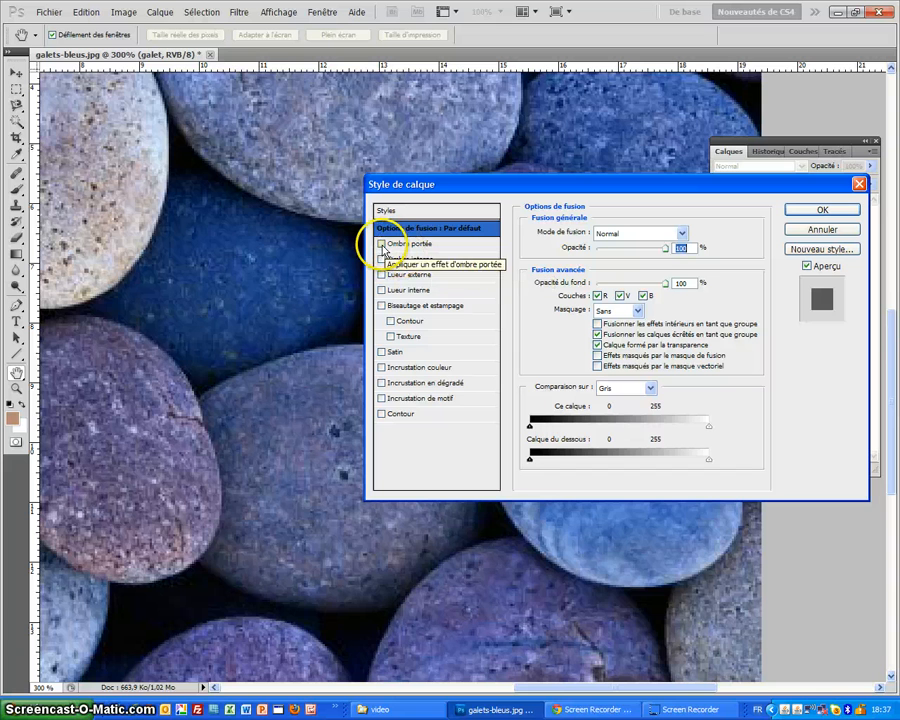
{"action": "left_click", "coordinate": [381, 244]}
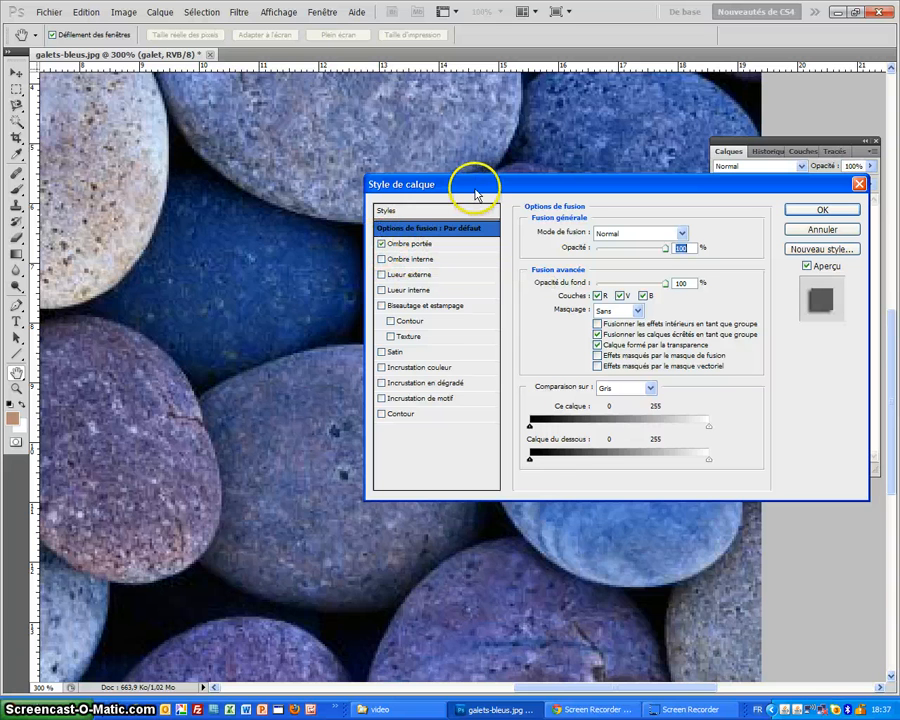
{"action": "left_click_drag", "start_coordinate": [470, 188], "coordinate": [333, 400]}
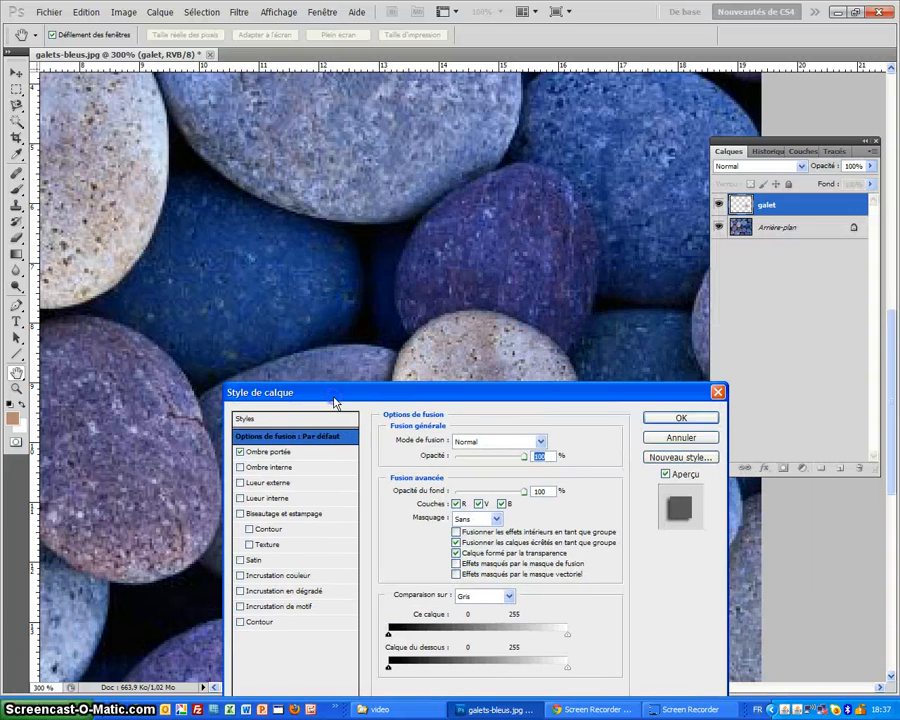
{"action": "left_click_drag", "start_coordinate": [525, 460], "coordinate": [527, 465]}
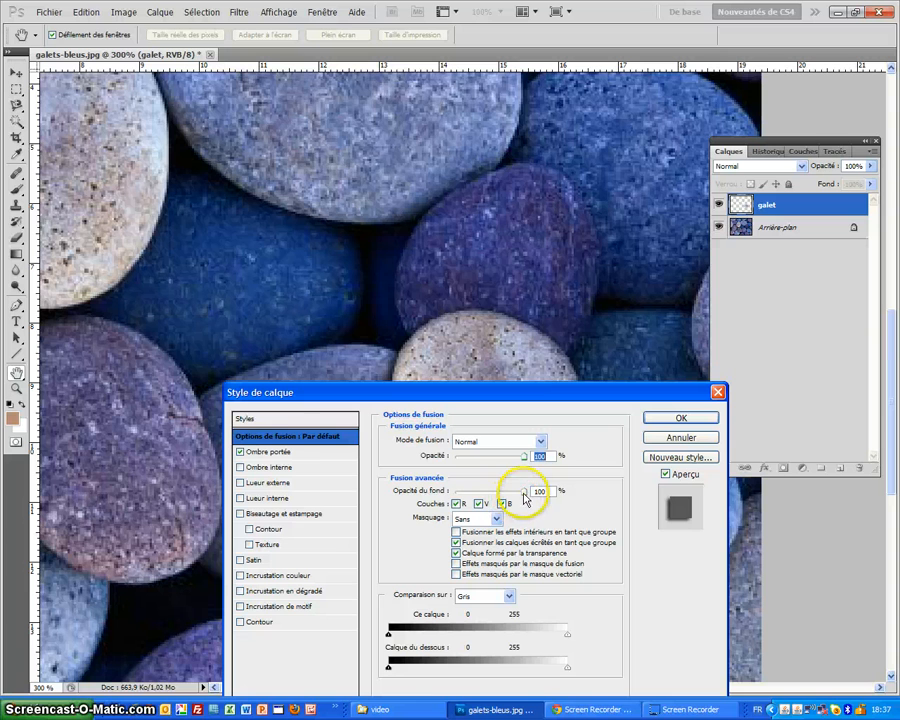
{"action": "left_click", "coordinate": [270, 452]}
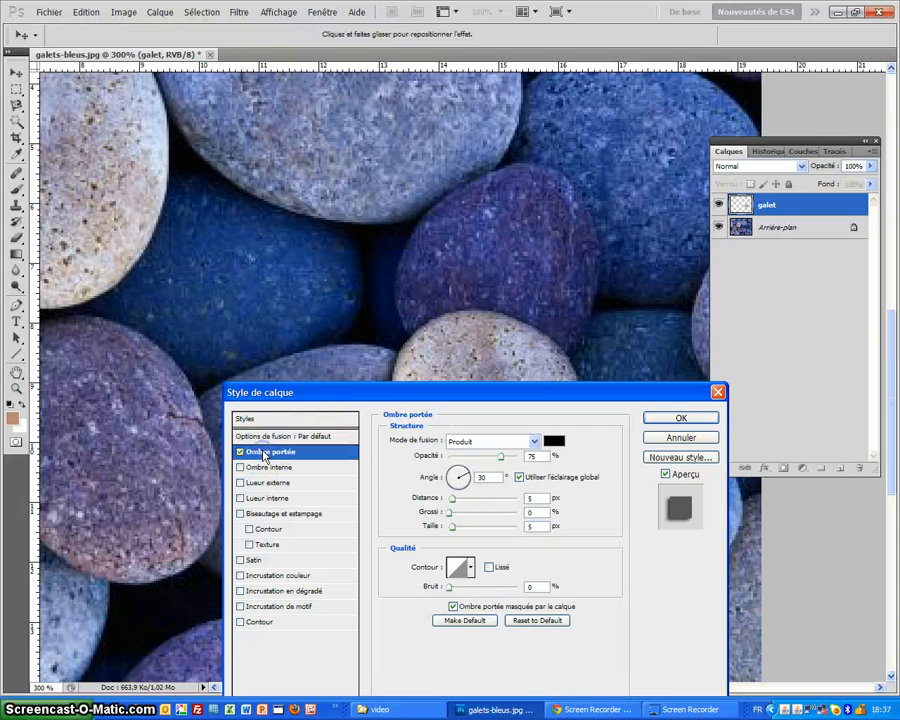
Step: Adjust the drop shadow's opacity to about 90% while keeping the pebble visible for comparison
{"action": "left_click_drag", "start_coordinate": [499, 457], "coordinate": [500, 462]}
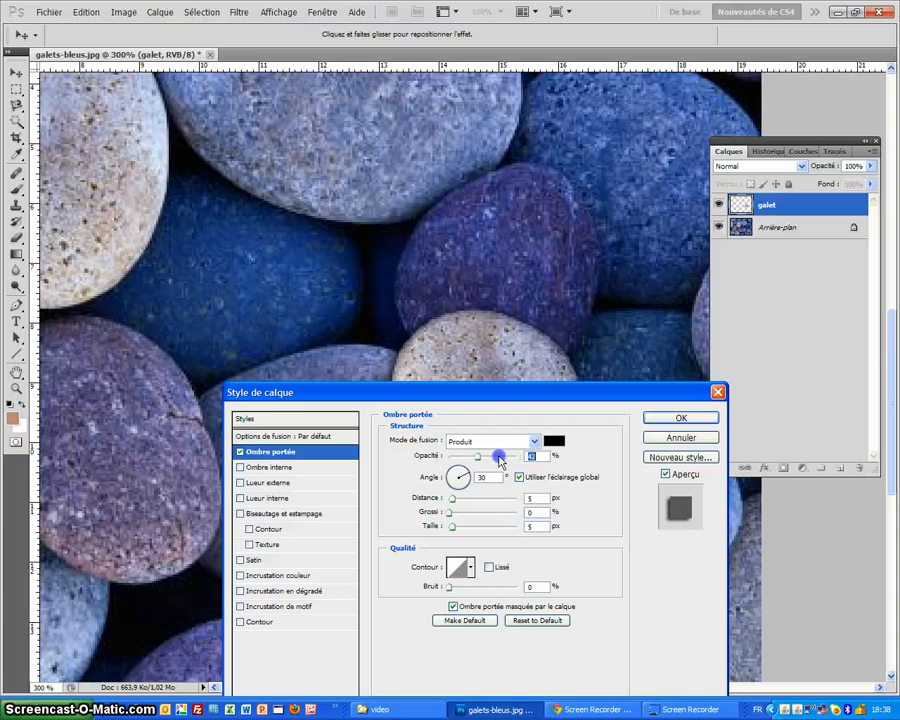
{"action": "left_click_drag", "start_coordinate": [472, 394], "coordinate": [463, 495]}
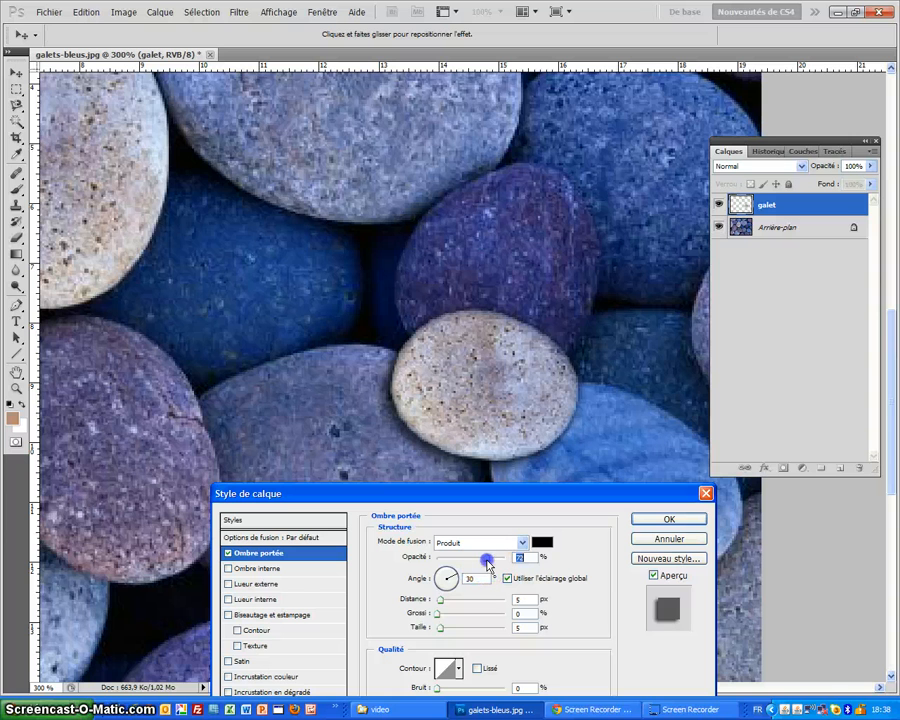
{"action": "left_click_drag", "start_coordinate": [487, 562], "coordinate": [505, 561]}
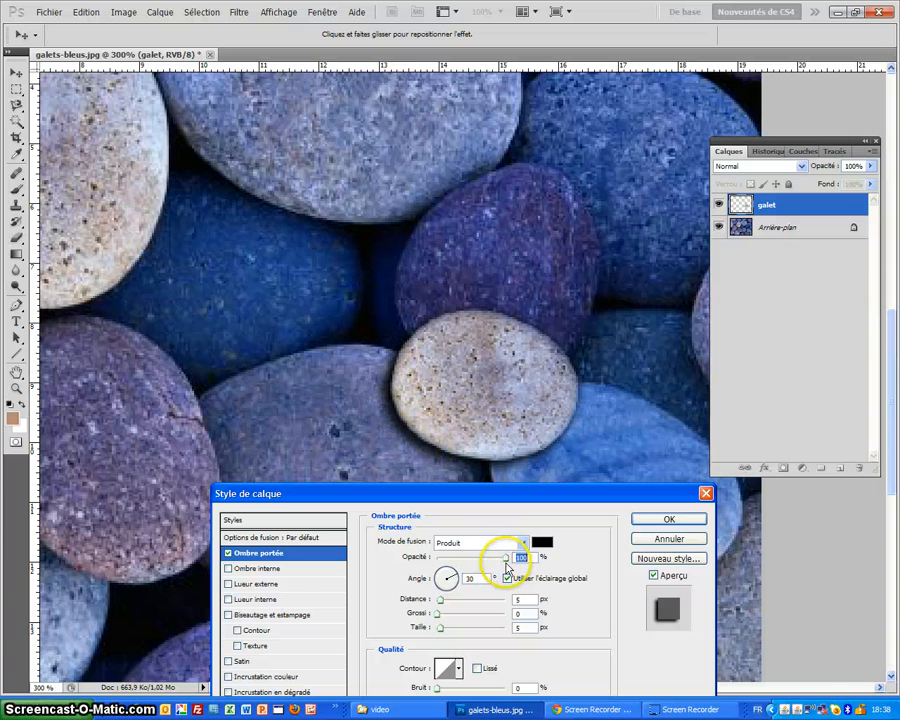
{"action": "left_click_drag", "start_coordinate": [505, 557], "coordinate": [472, 557]}
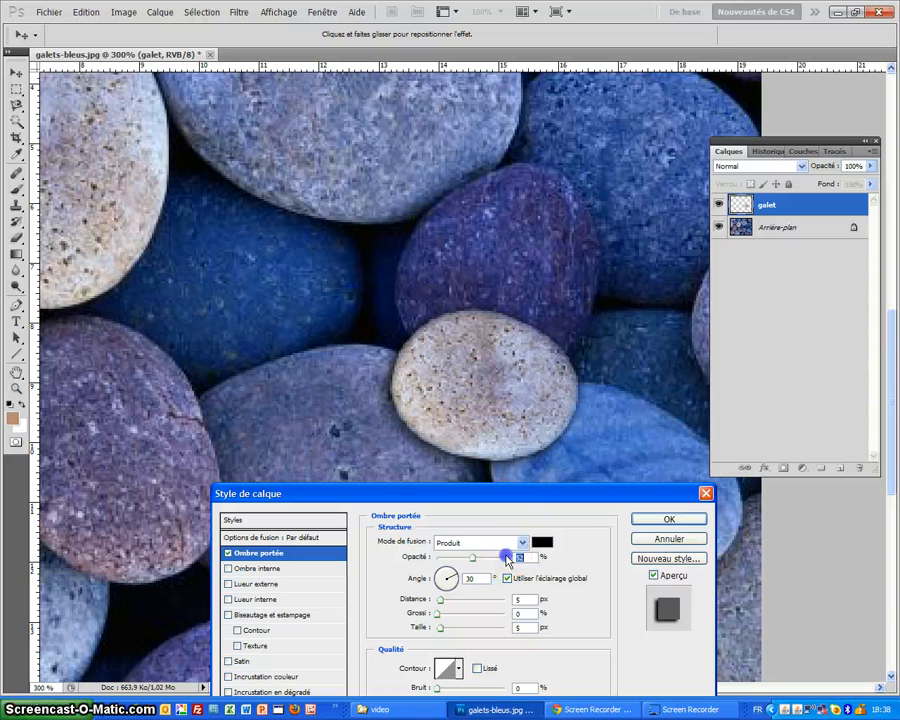
{"action": "left_click", "coordinate": [507, 558]}
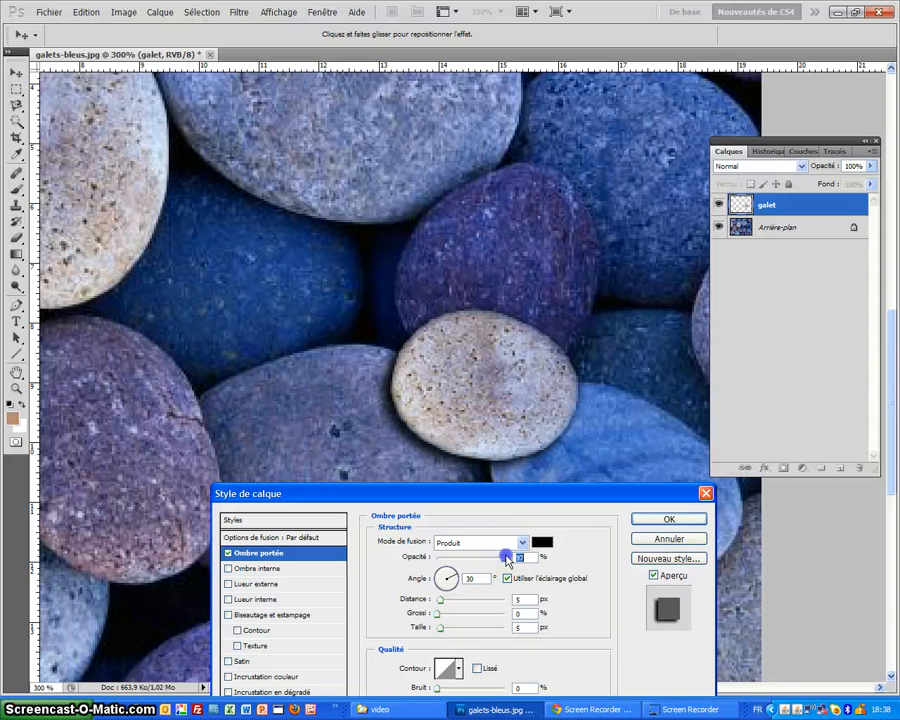
Step: Set the drop shadow's angle to 8°, fine-tune its distance, and apply the layer style
{"action": "left_click_drag", "start_coordinate": [452, 577], "coordinate": [438, 603]}
{"action": "key", "text": "ctrl+z"}
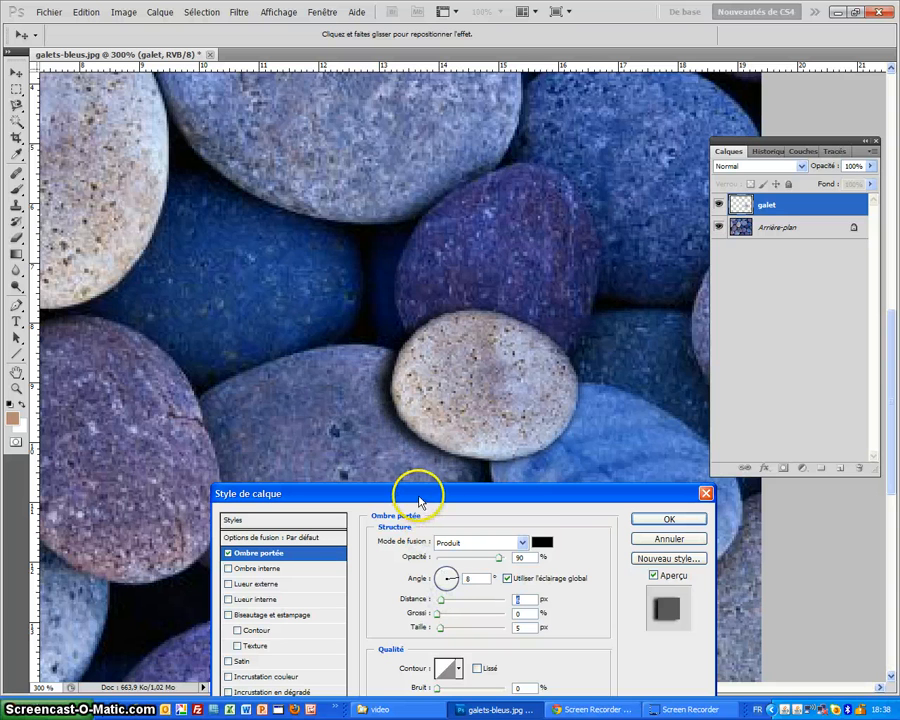
{"action": "left_click_drag", "start_coordinate": [418, 500], "coordinate": [348, 278]}
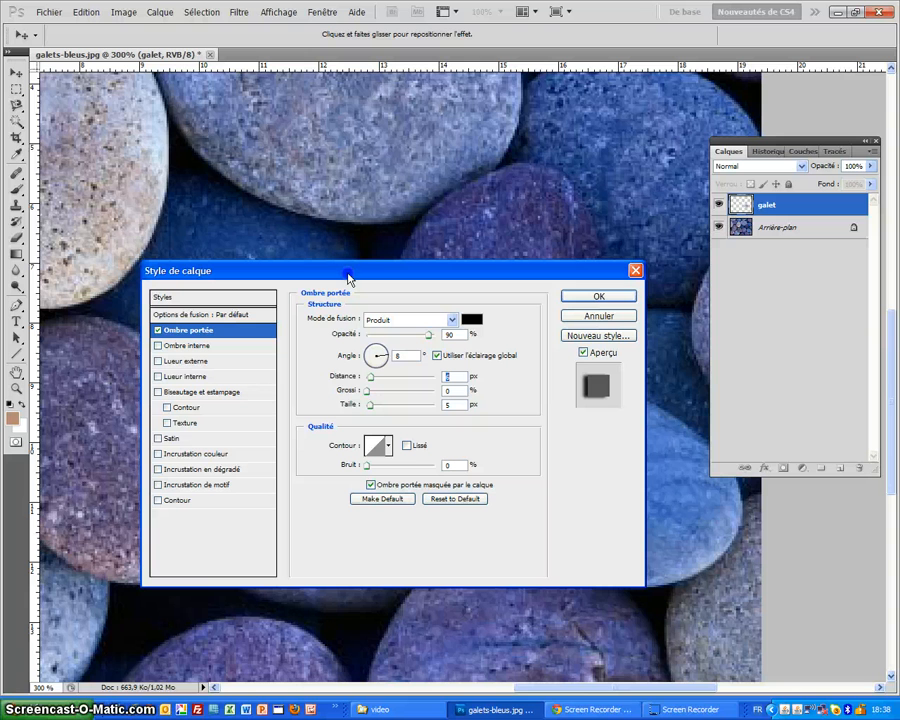
{"action": "left_click", "coordinate": [590, 295]}
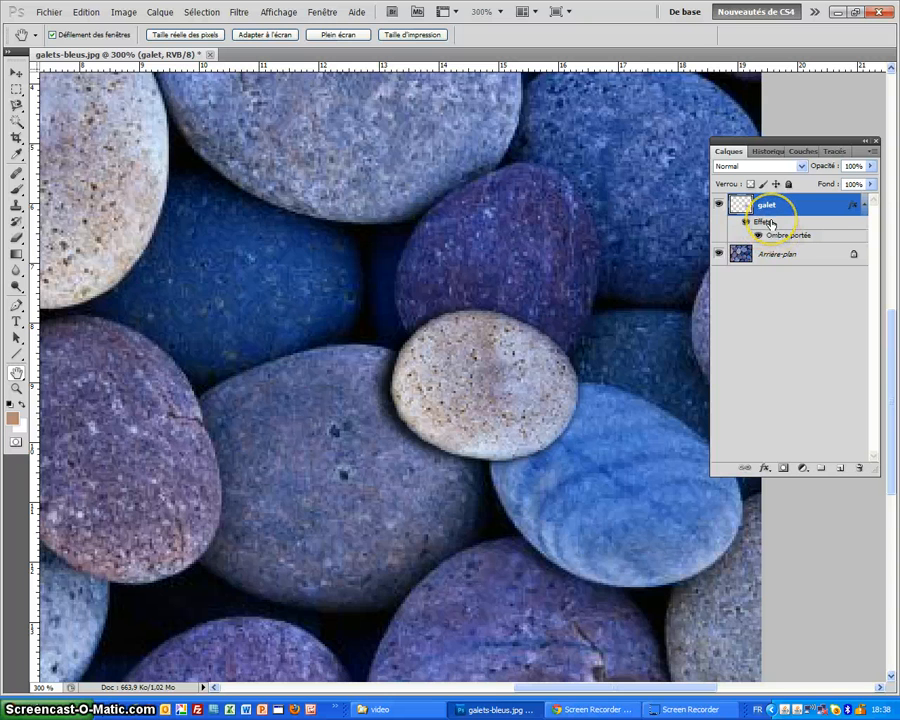
Step: Compare the copied pebble with its Ombre portée effect hidden and shown, and view the whole image at 100% zoom
{"action": "left_click", "coordinate": [769, 225]}
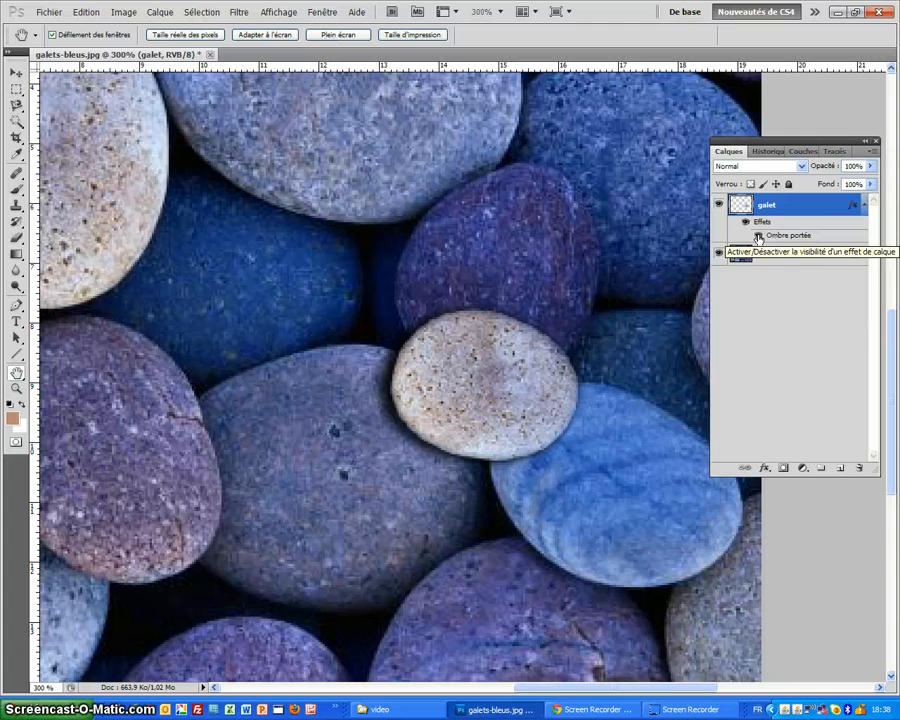
{"action": "left_click", "coordinate": [758, 237]}
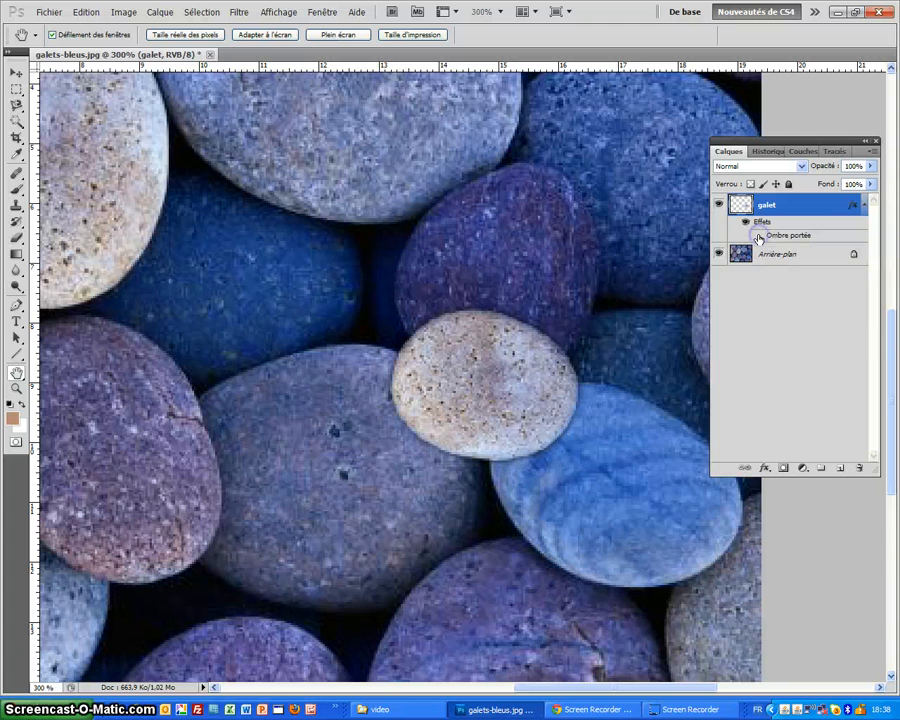
{"action": "left_click", "coordinate": [758, 237]}
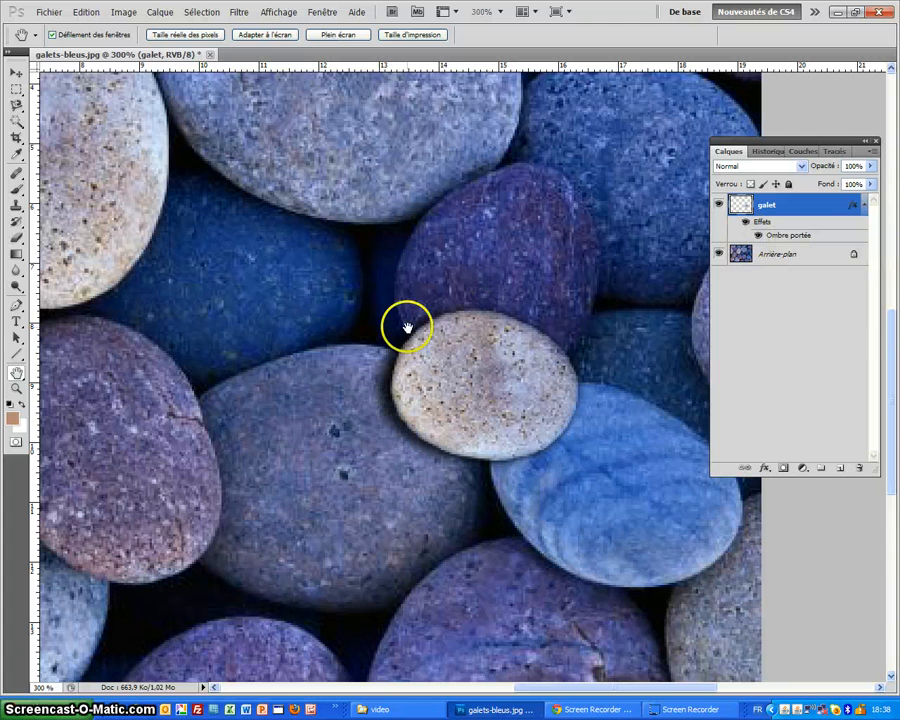
{"action": "key", "text": "z"}
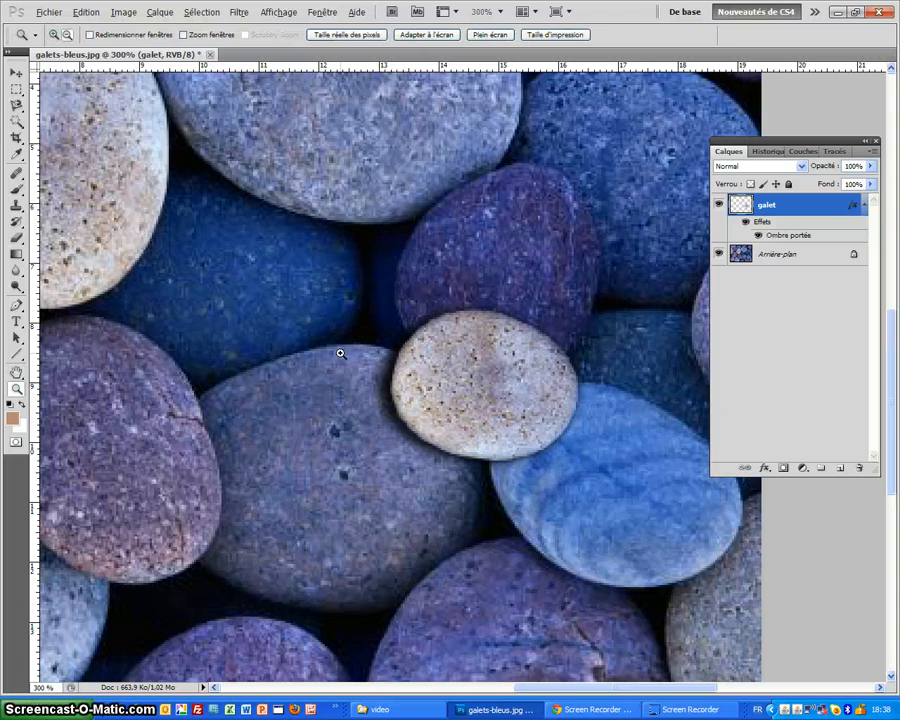
{"action": "left_click", "coordinate": [340, 353], "text": "alt"}
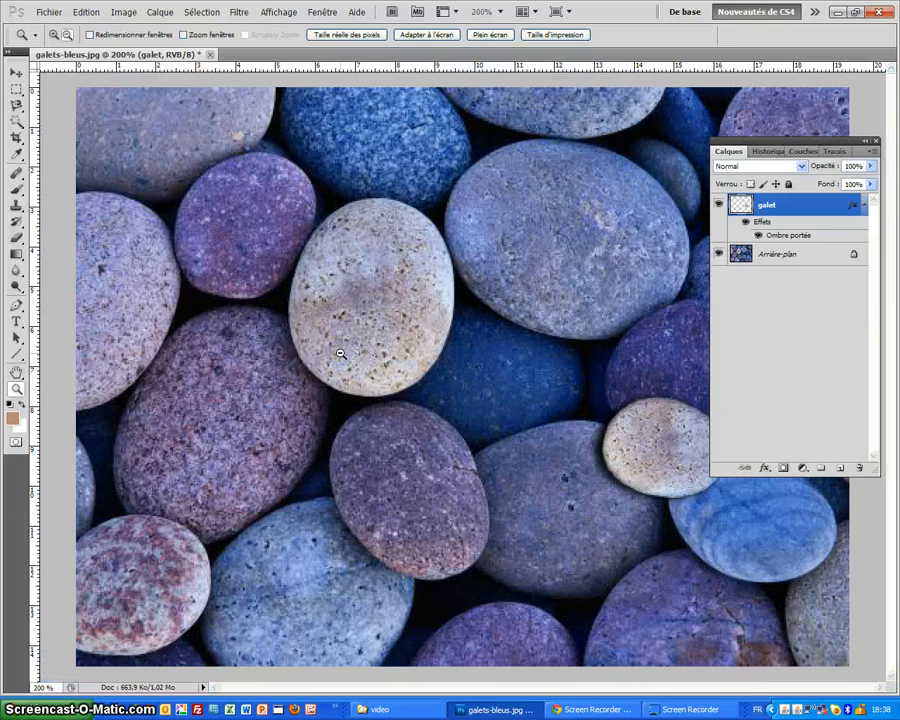
{"action": "left_click", "coordinate": [340, 353], "text": "alt"}
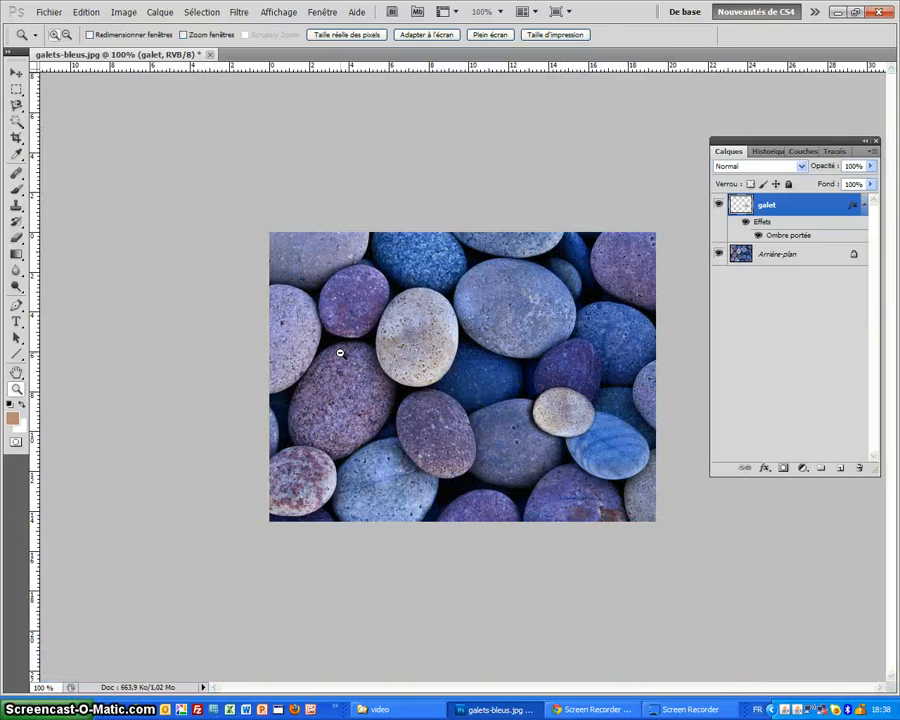
{"action": "left_click", "coordinate": [518, 410]}
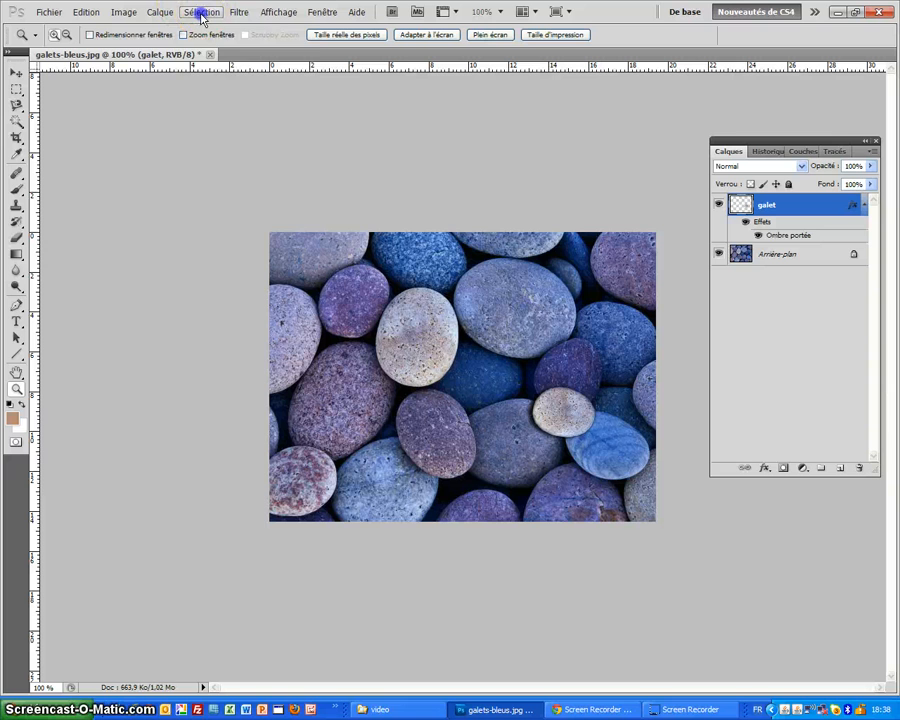
Step: Load the saved selection from the galet channel as a new selection around the original beige pebble
{"action": "left_click", "coordinate": [201, 14]}
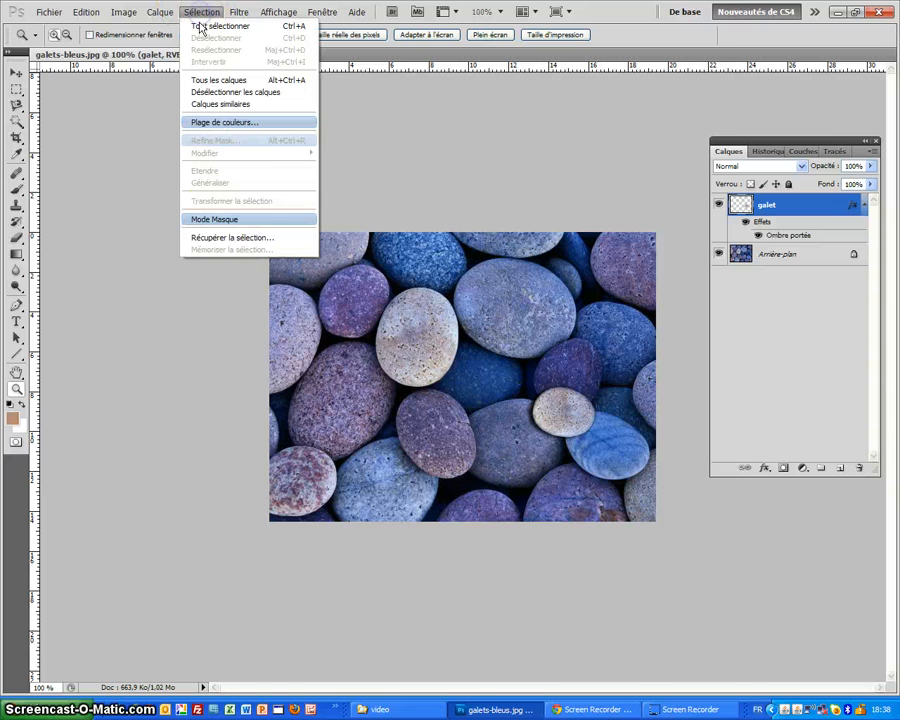
{"action": "left_click", "coordinate": [212, 243]}
{"action": "left_click", "coordinate": [562, 208]}
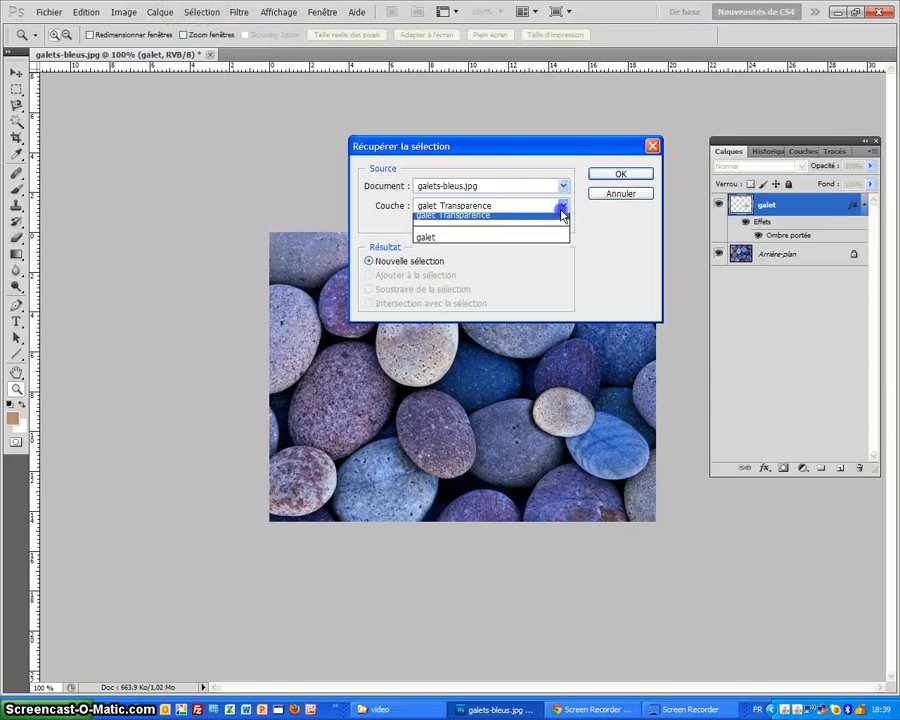
{"action": "left_click", "coordinate": [476, 240]}
{"action": "left_click", "coordinate": [621, 175]}
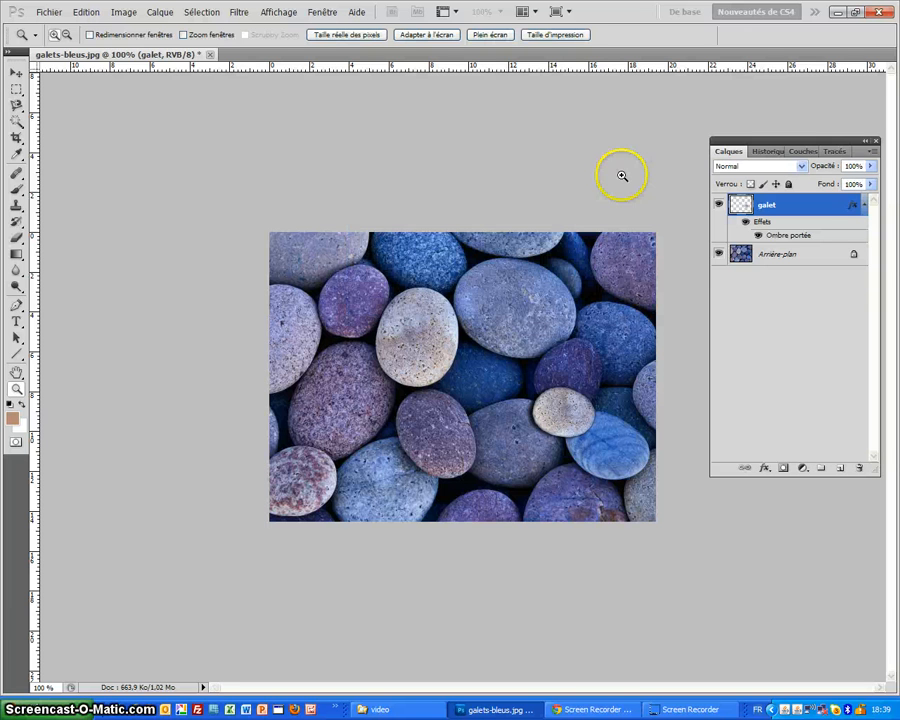
Step: Copy the selected pebble from the Arrière-plan layer to a new layer and rename that layer galet2
{"action": "key", "text": "ctrl+j"}
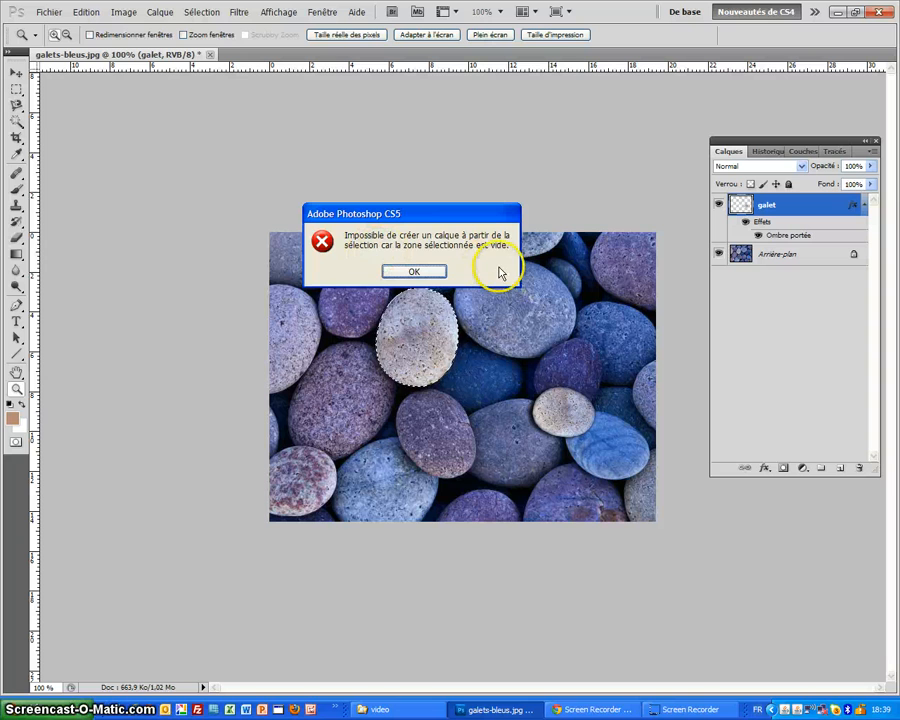
{"action": "left_click", "coordinate": [421, 271]}
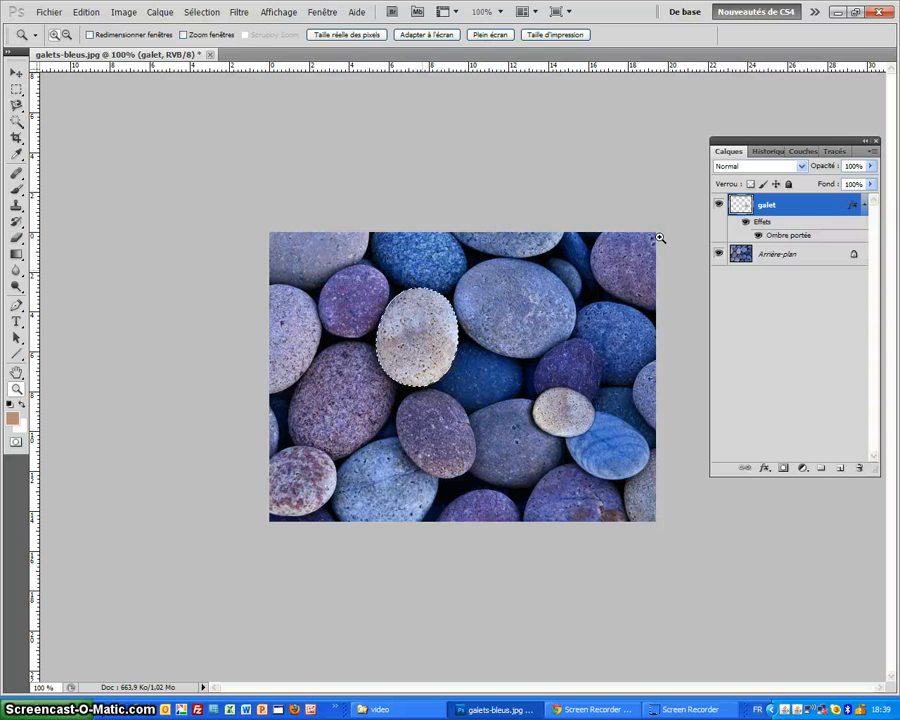
{"action": "left_click", "coordinate": [771, 256]}
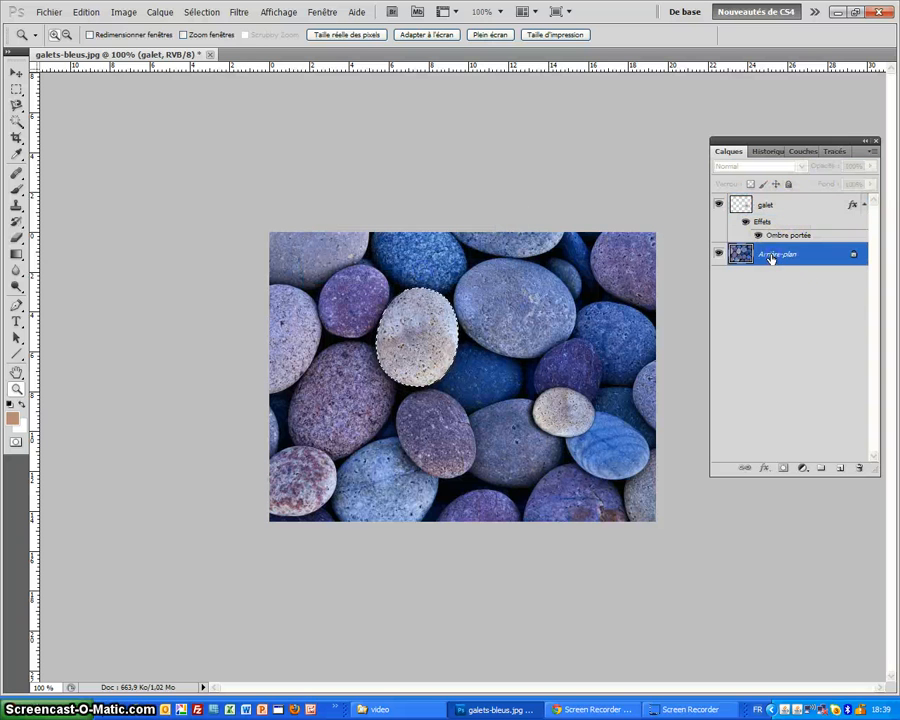
{"action": "left_click_drag", "start_coordinate": [765, 258], "coordinate": [381, 385]}
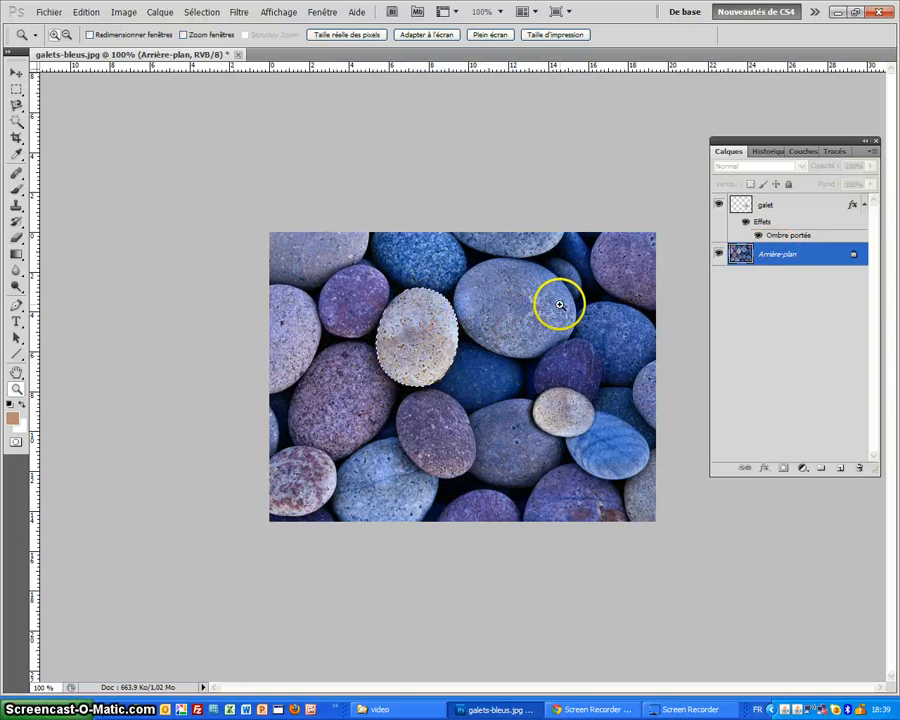
{"action": "key", "text": "ctrl+j"}
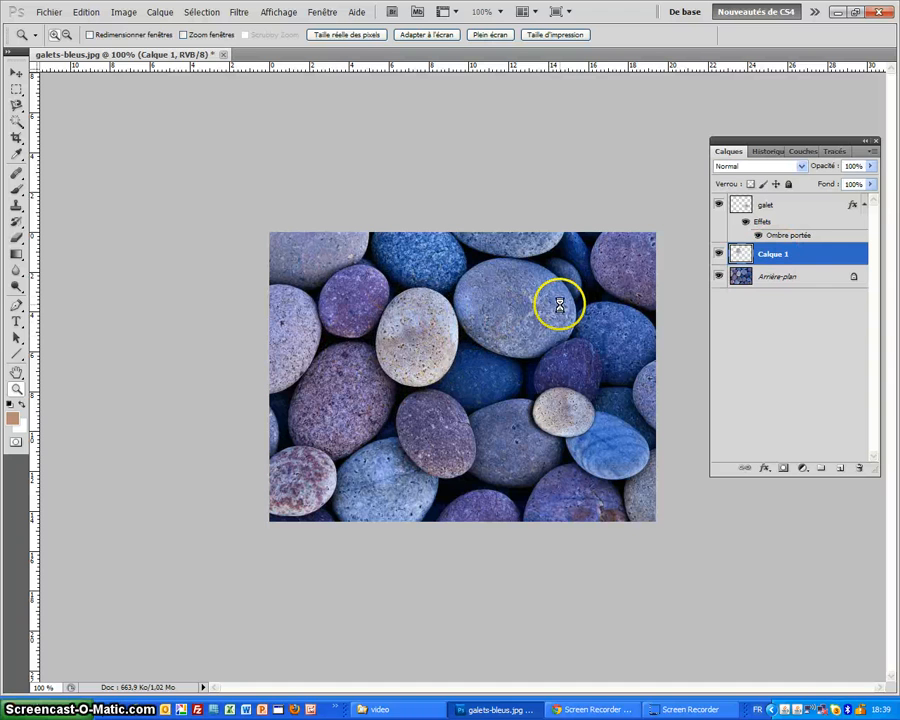
{"action": "double_click", "coordinate": [775, 254]}
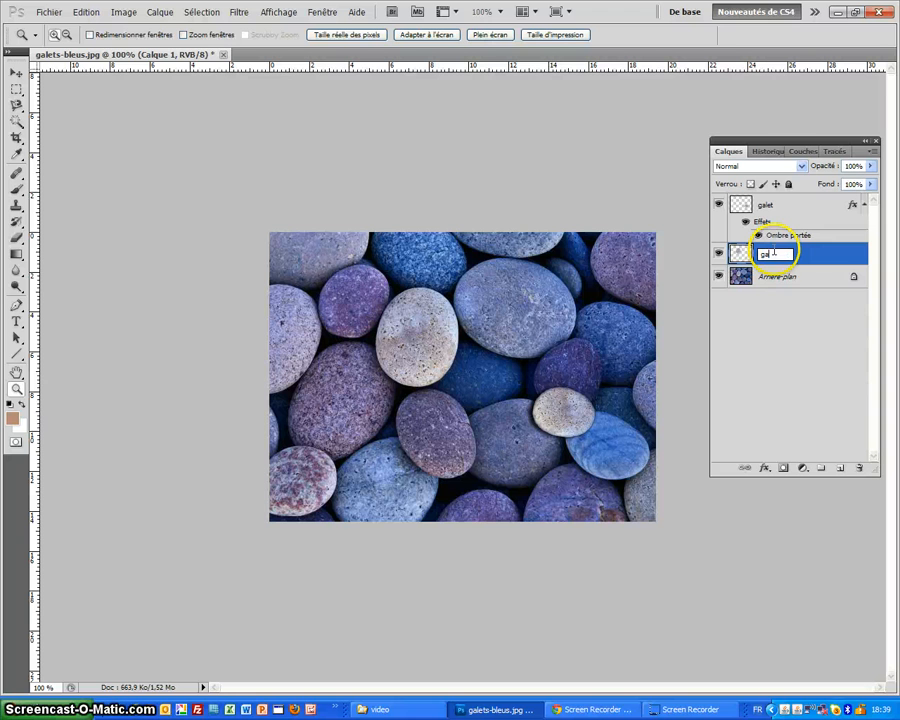
{"action": "type", "text": "galet2"}
{"action": "key", "text": "Return"}
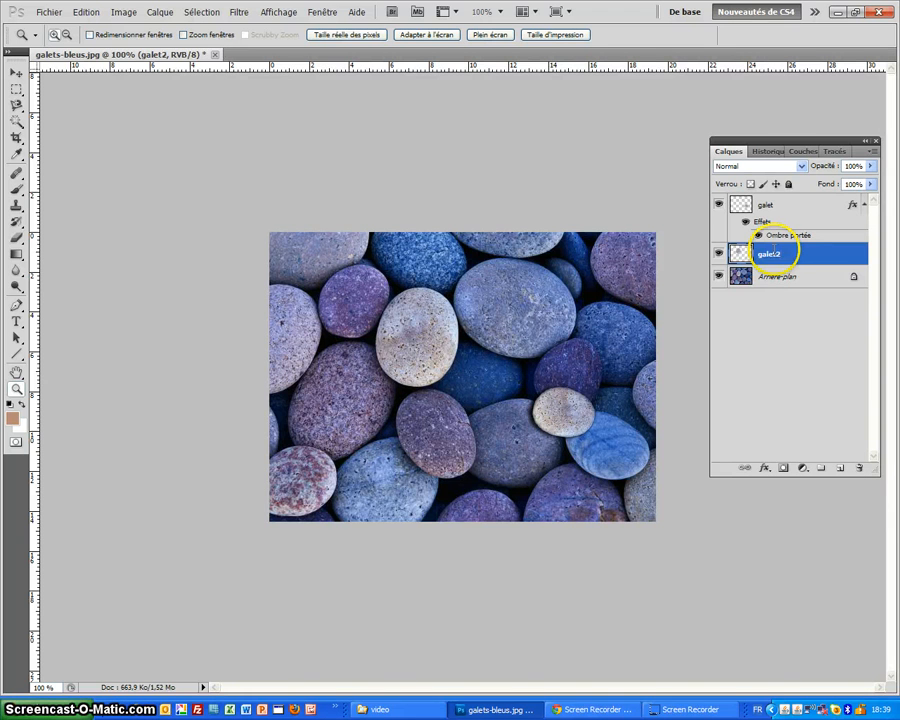
Step: Move the galet2 pebble between the two lower-left pebbles, scaling it to about 44% width and 51% height and rotating it about -48°
{"action": "left_click", "coordinate": [12, 68]}
{"action": "left_click_drag", "start_coordinate": [358, 332], "coordinate": [345, 457]}
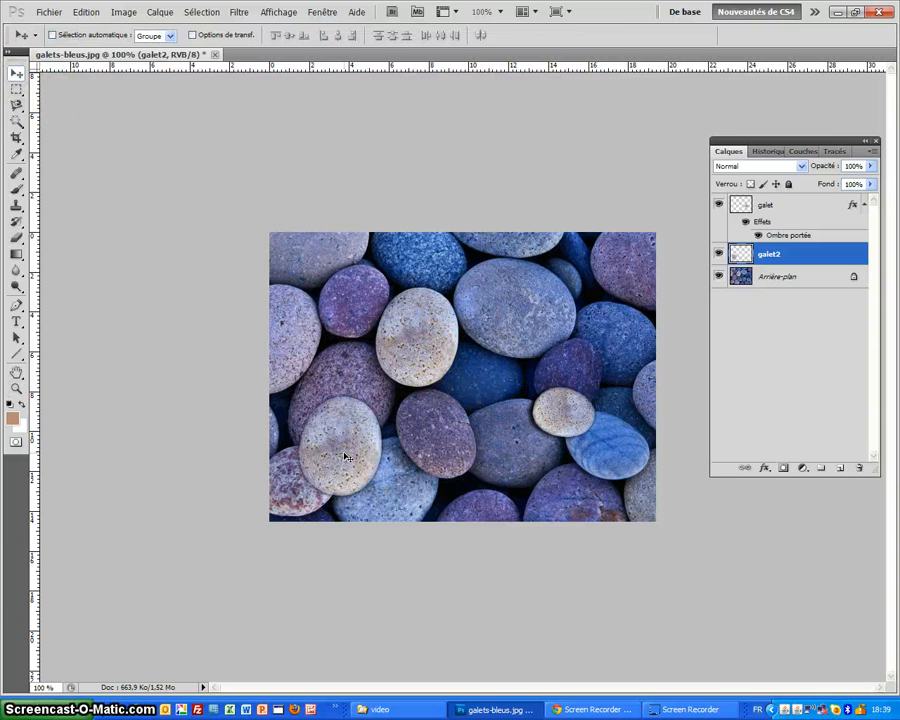
{"action": "key", "text": "ctrl+t"}
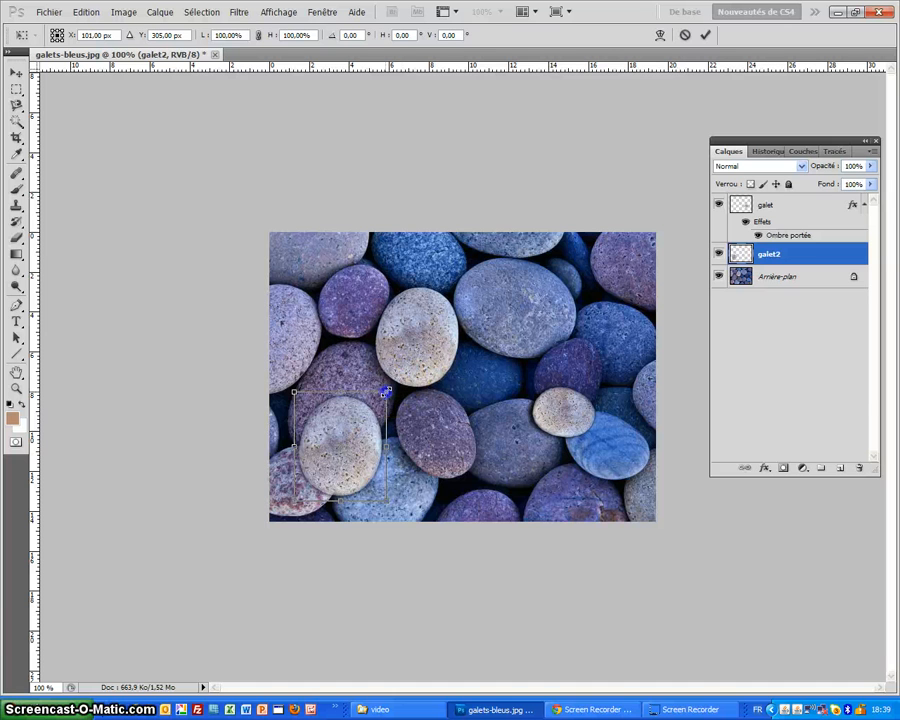
{"action": "left_click_drag", "start_coordinate": [386, 392], "coordinate": [337, 448]}
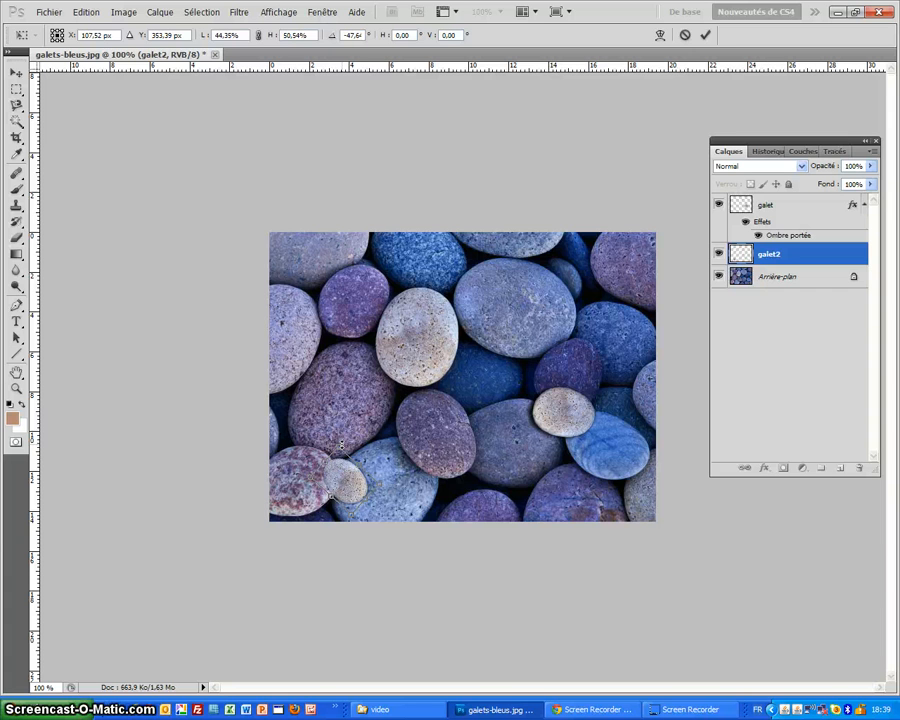
{"action": "key", "text": "Return"}
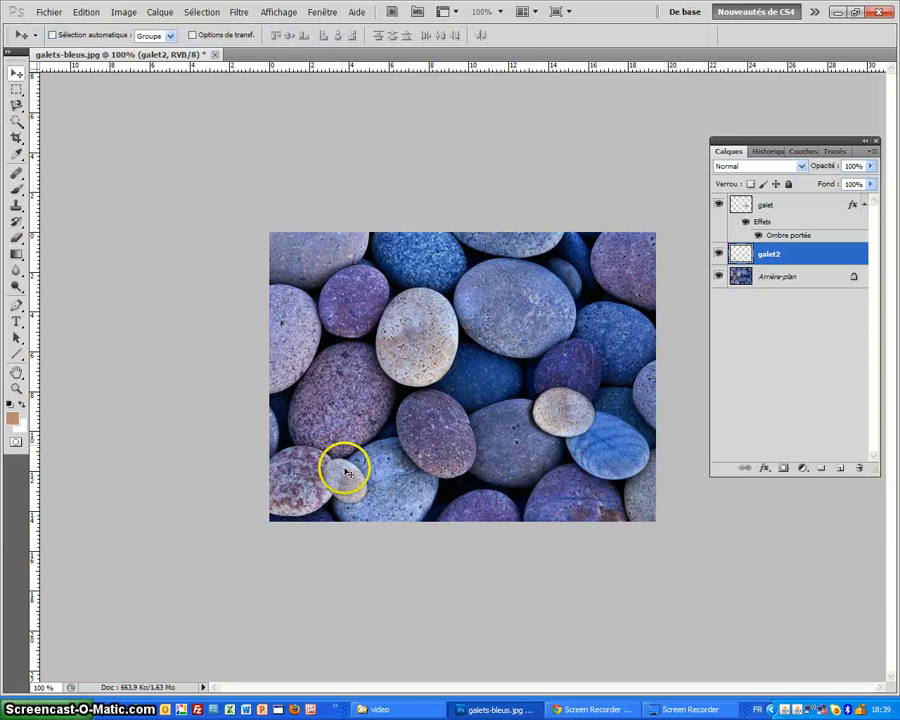
{"action": "left_click_drag", "start_coordinate": [550, 425], "coordinate": [555, 422]}
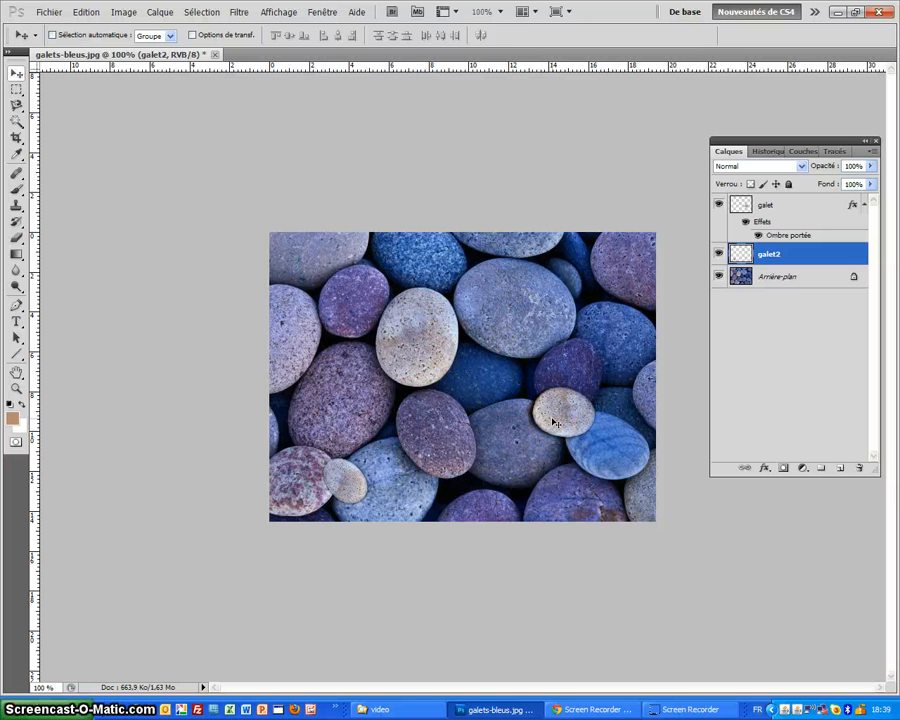
{"action": "left_click_drag", "start_coordinate": [348, 474], "coordinate": [350, 481]}
Step: Copy the layer style from the galet layer and paste it onto the galet2 layer
{"action": "left_click", "coordinate": [785, 205]}
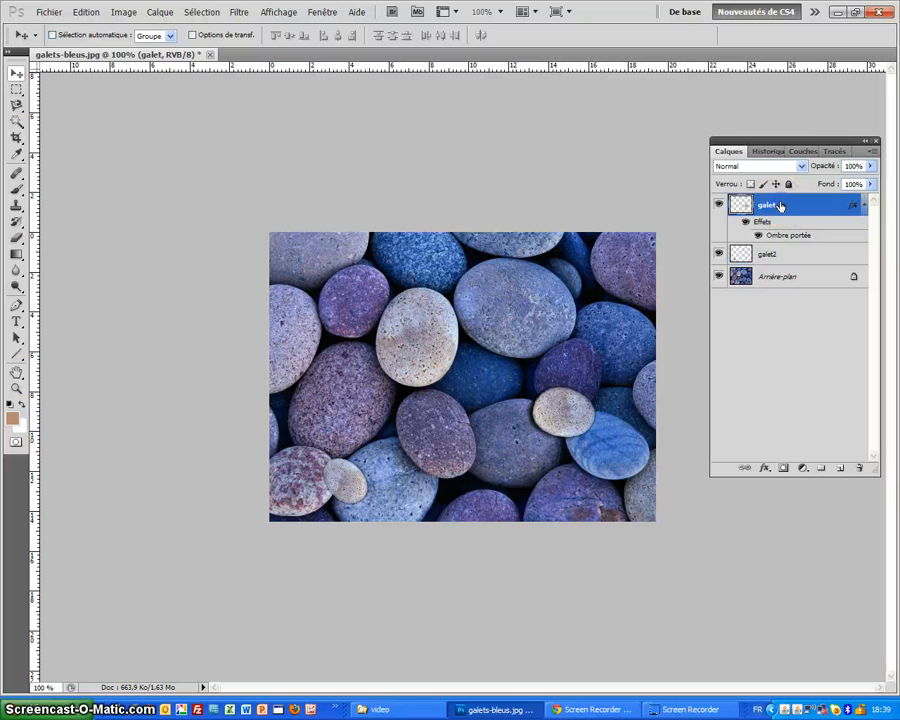
{"action": "right_click", "coordinate": [781, 206]}
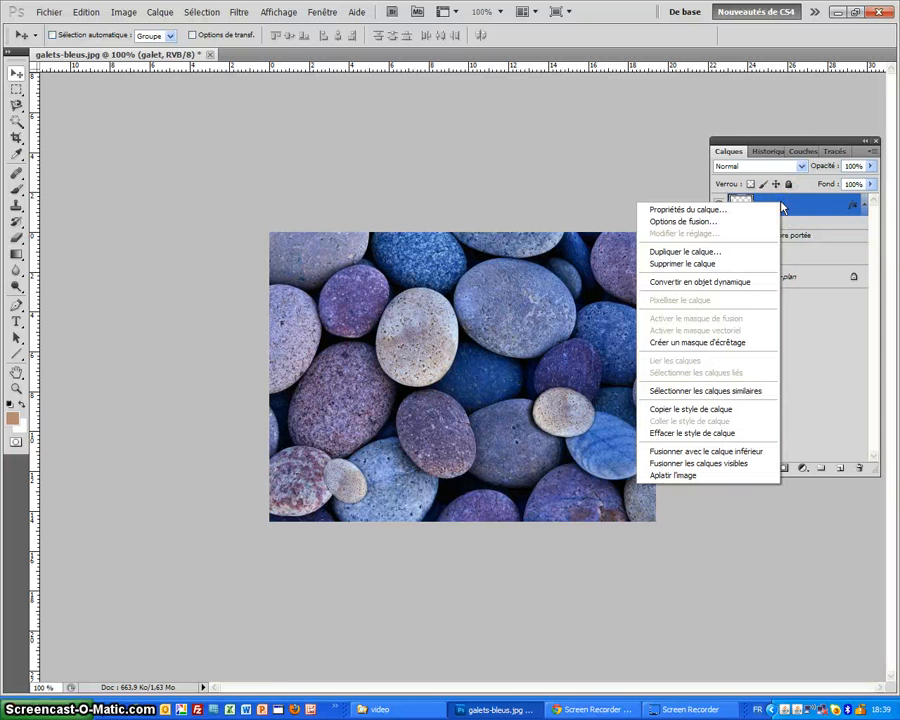
{"action": "left_click", "coordinate": [686, 410]}
{"action": "left_click", "coordinate": [809, 254]}
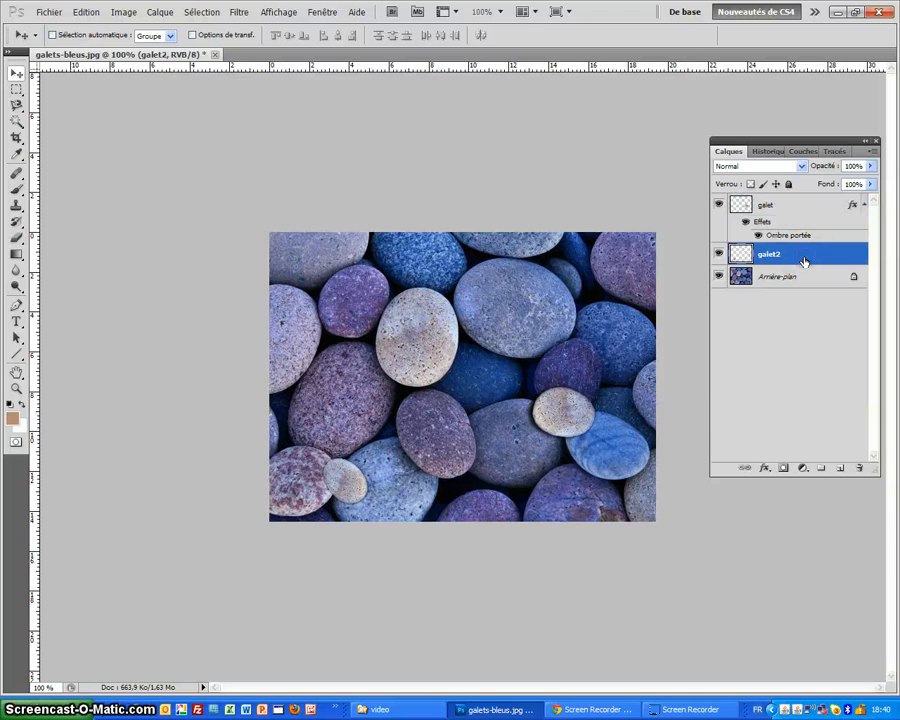
{"action": "right_click", "coordinate": [804, 260]}
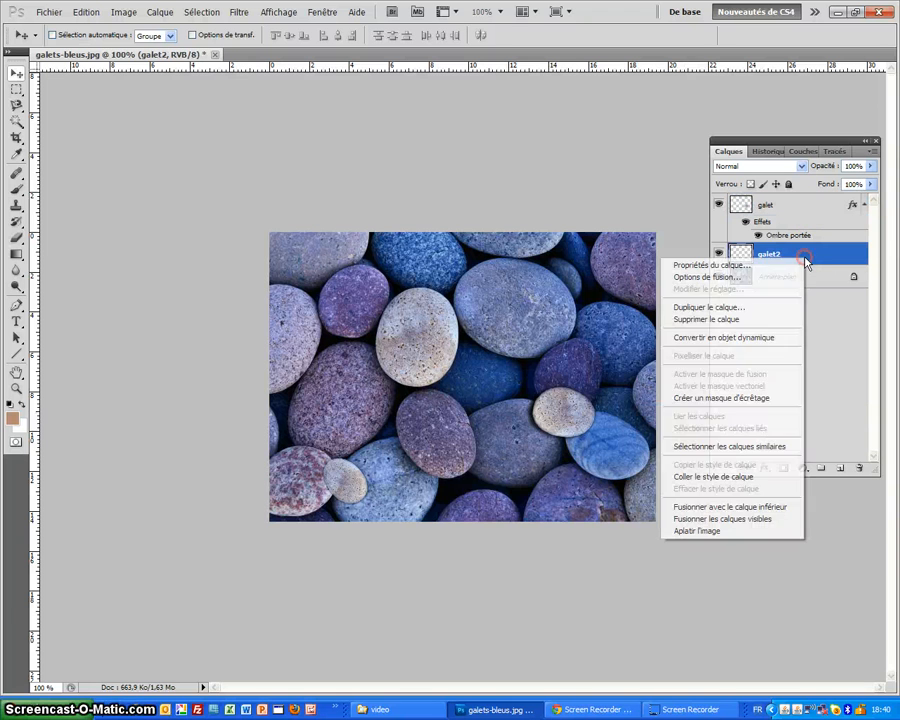
{"action": "left_click", "coordinate": [728, 476]}
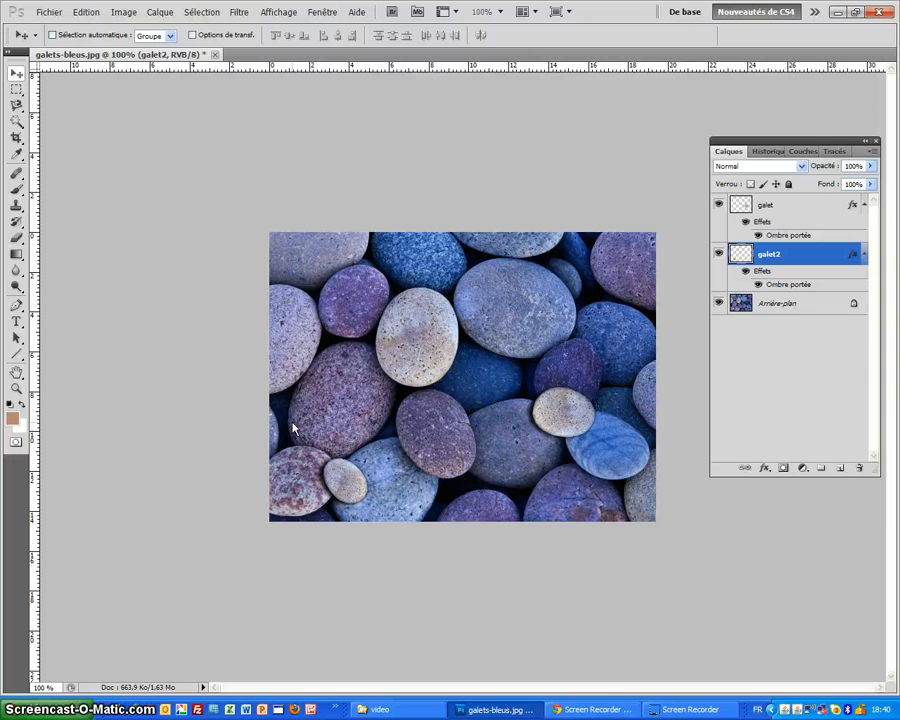
Step: Save the layered image as galets-bleus.psd in the video folder, in Photoshop format with maximum compatibility
{"action": "left_click", "coordinate": [46, 13]}
{"action": "left_click", "coordinate": [88, 205]}
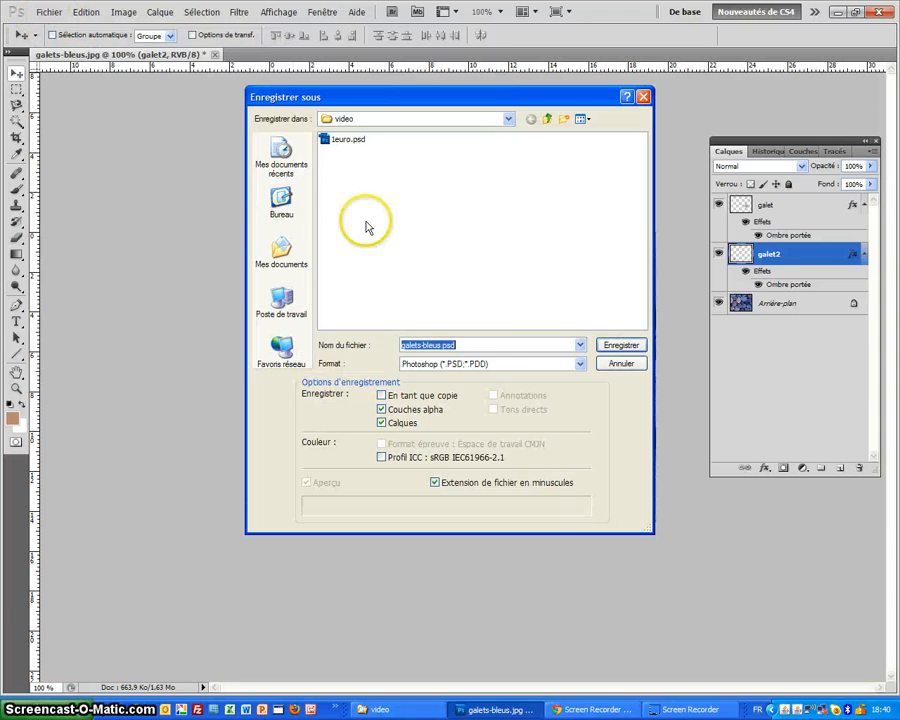
{"action": "left_click", "coordinate": [614, 346]}
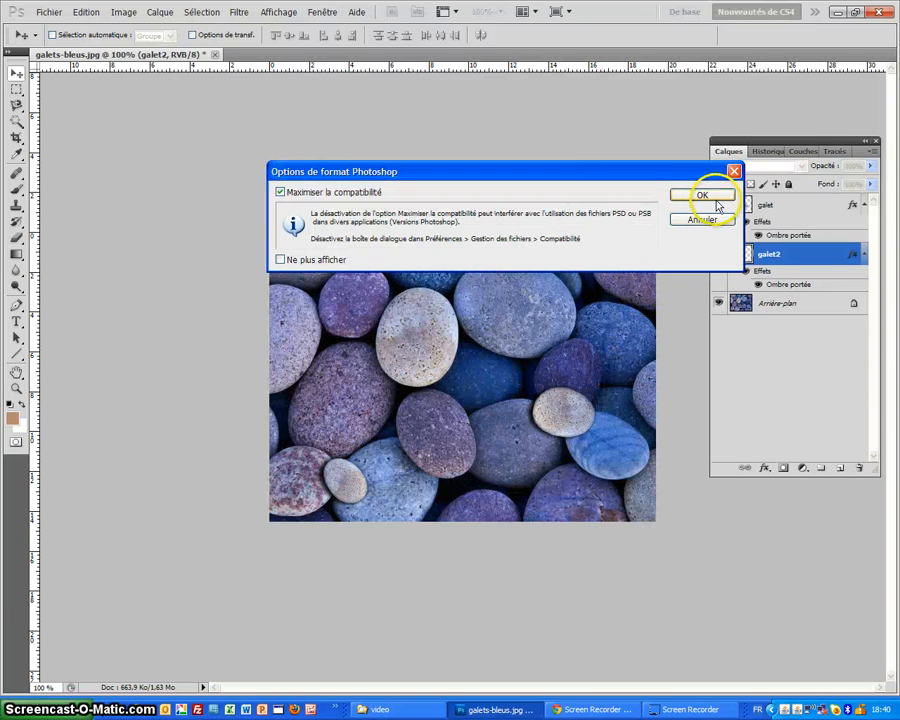
{"action": "left_click", "coordinate": [706, 195]}
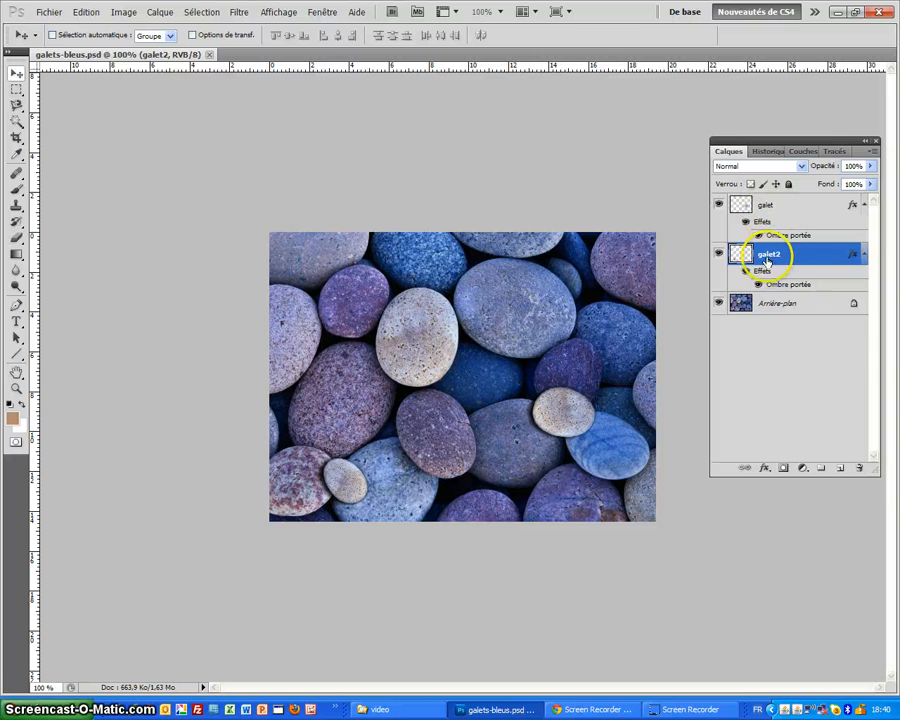